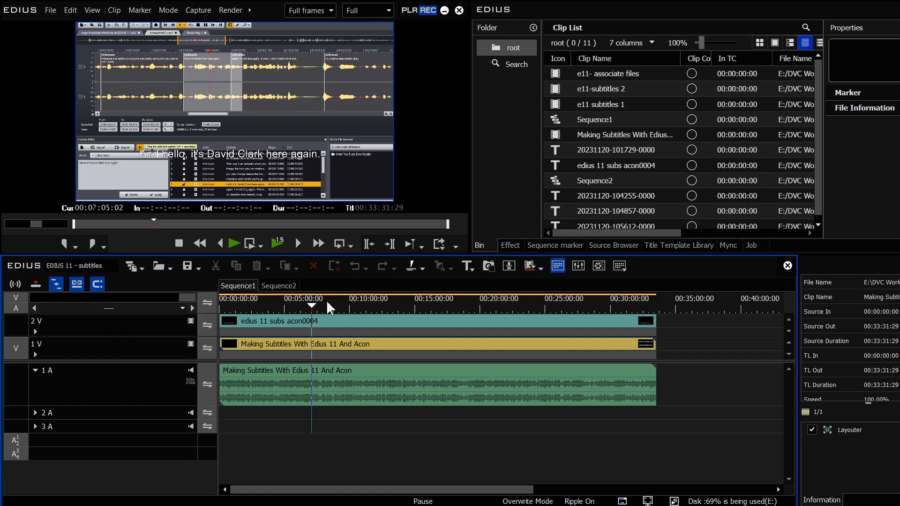
Step: Create a new VisTitle Express title clip on the 2 V track of Sequence2
{"action": "left_click", "coordinate": [285, 286]}
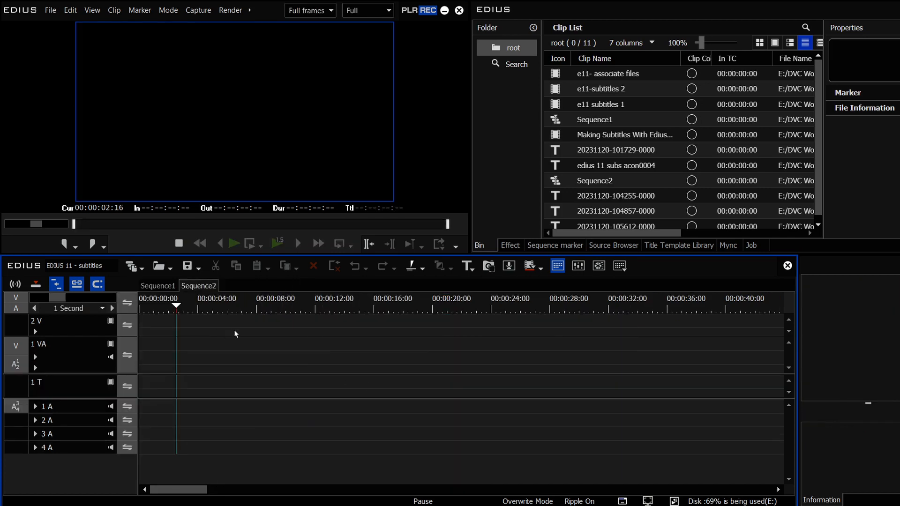
{"action": "right_click", "coordinate": [240, 319]}
{"action": "mouse_move", "coordinate": [287, 328]}
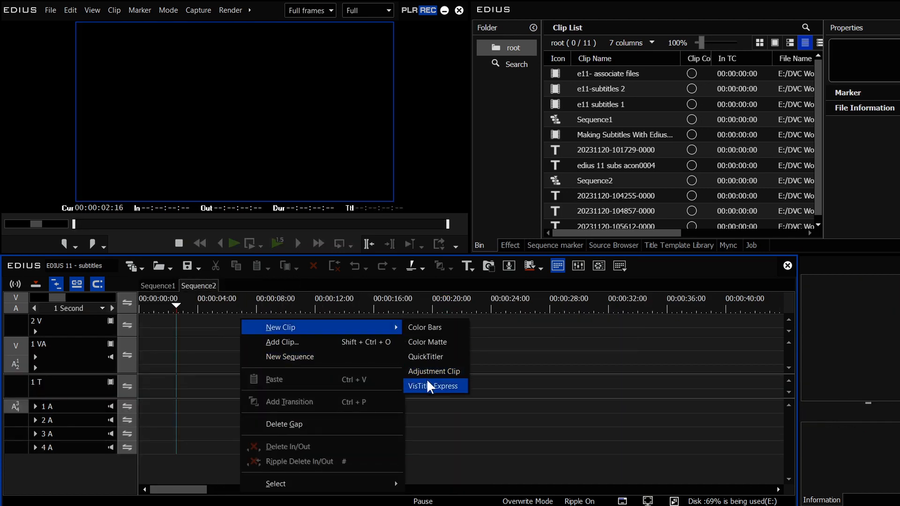
{"action": "left_click", "coordinate": [428, 382]}
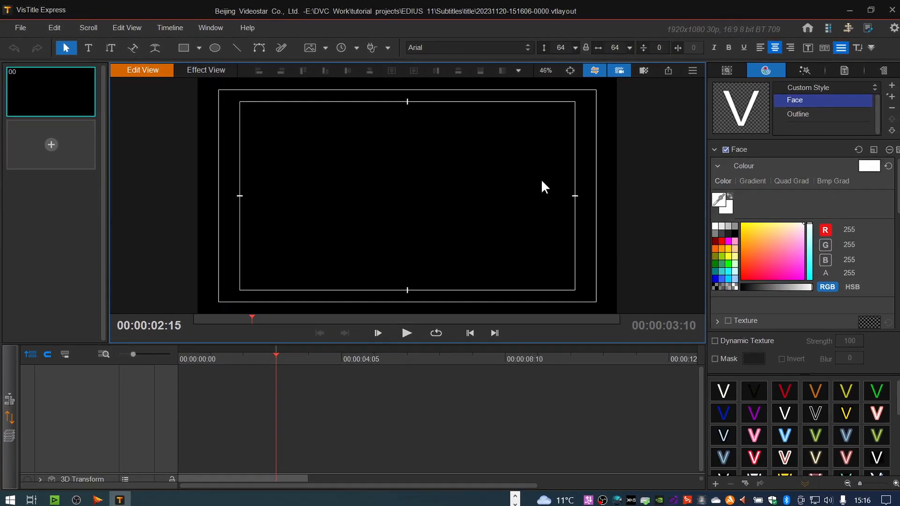
Step: Add a wide text box with two lines of placeholder text, centred horizontally along the lower edge of the inner safe area
{"action": "left_click", "coordinate": [89, 47]}
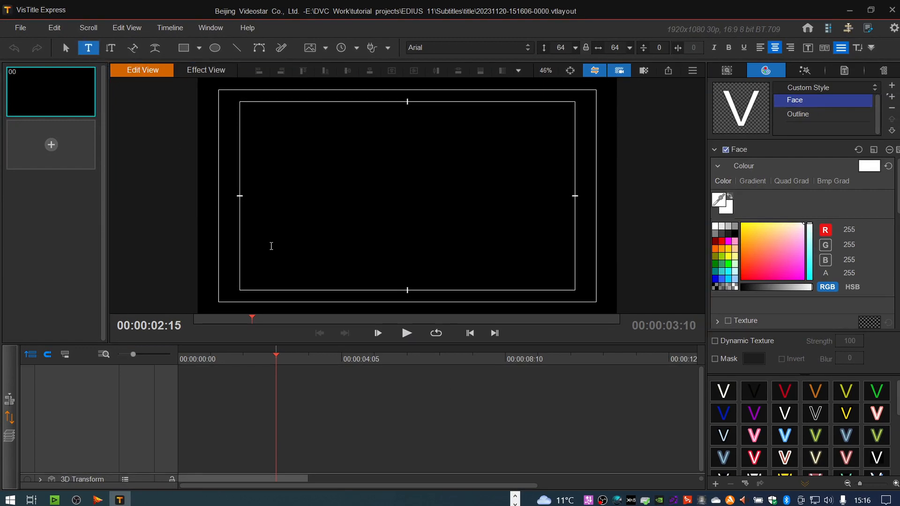
{"action": "left_click_drag", "start_coordinate": [245, 247], "coordinate": [556, 286]}
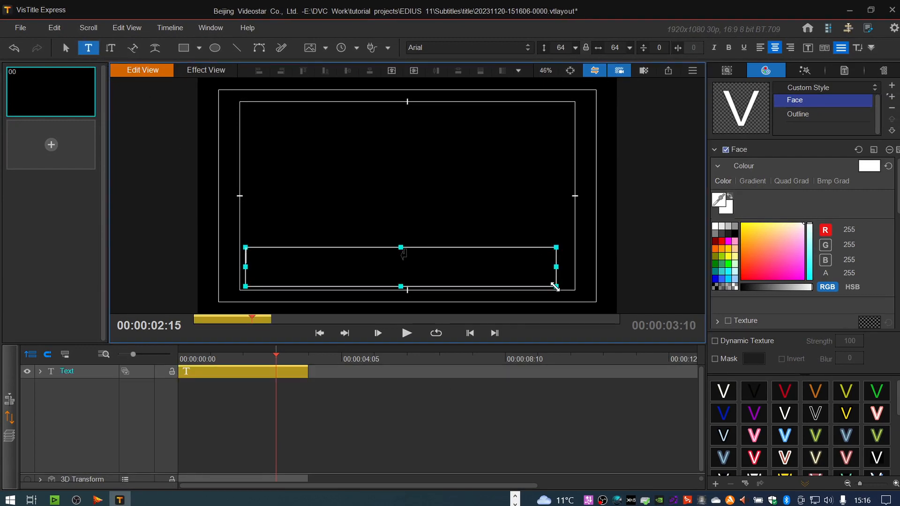
{"action": "type", "text": "bcasdjb as "}
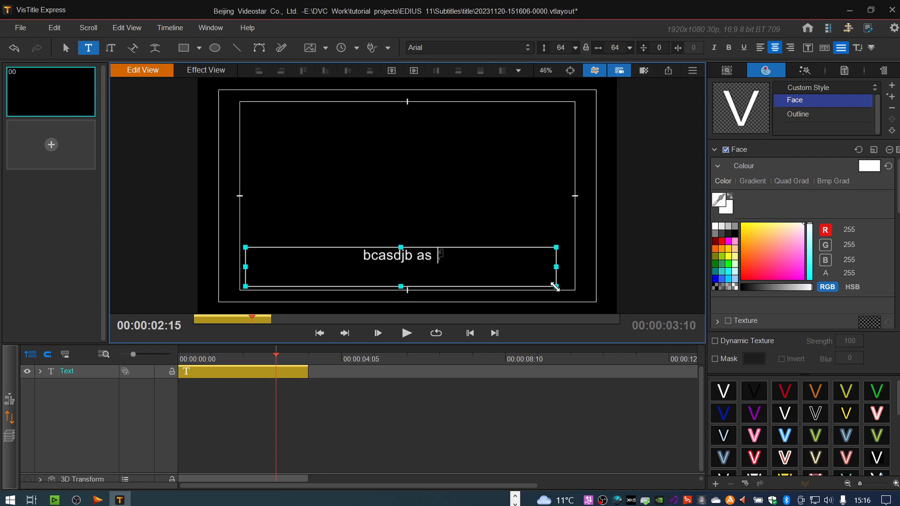
{"action": "type", "text": "apcj d pd psdpudf pcpjnds dnsd"}
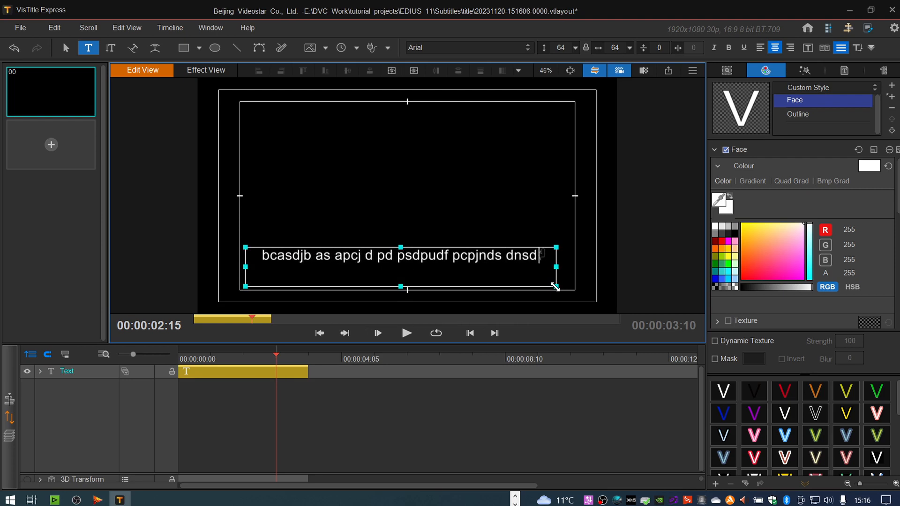
{"action": "type", "text": "jvndsjnsdjndcjkncn  h pdnd"}
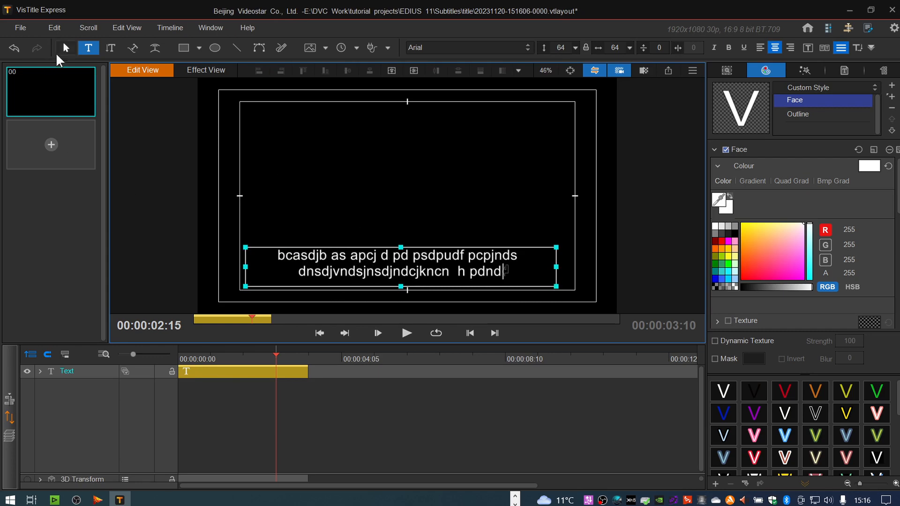
{"action": "left_click", "coordinate": [66, 49]}
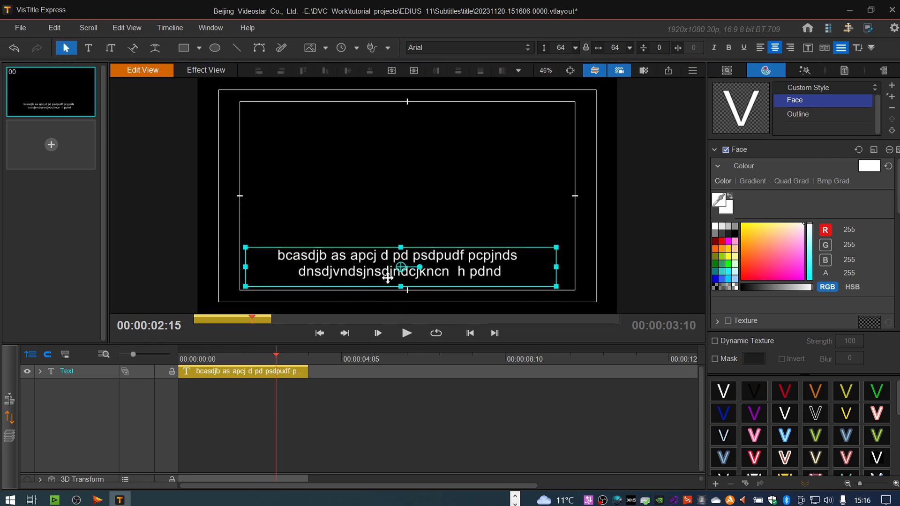
{"action": "left_click_drag", "start_coordinate": [387, 277], "coordinate": [431, 274]}
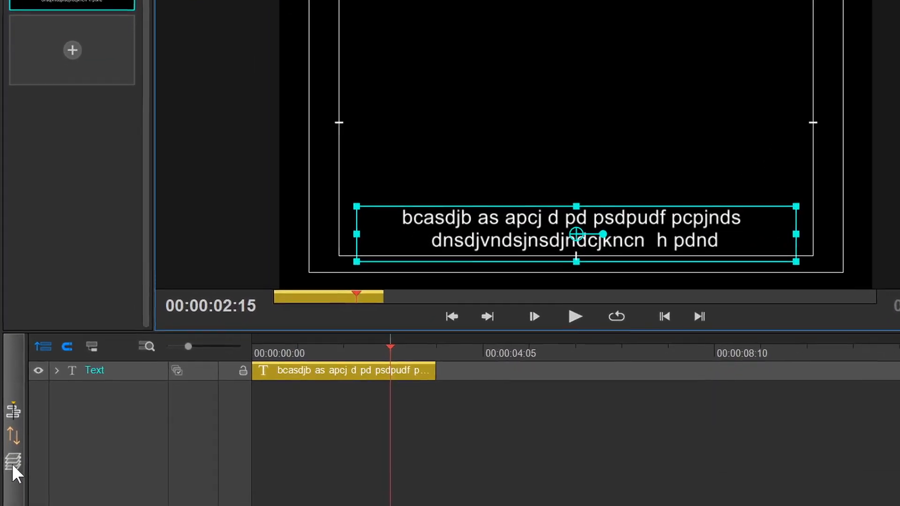
Step: Create a new category named dvc in the SubTitle template library
{"action": "left_click", "coordinate": [13, 463]}
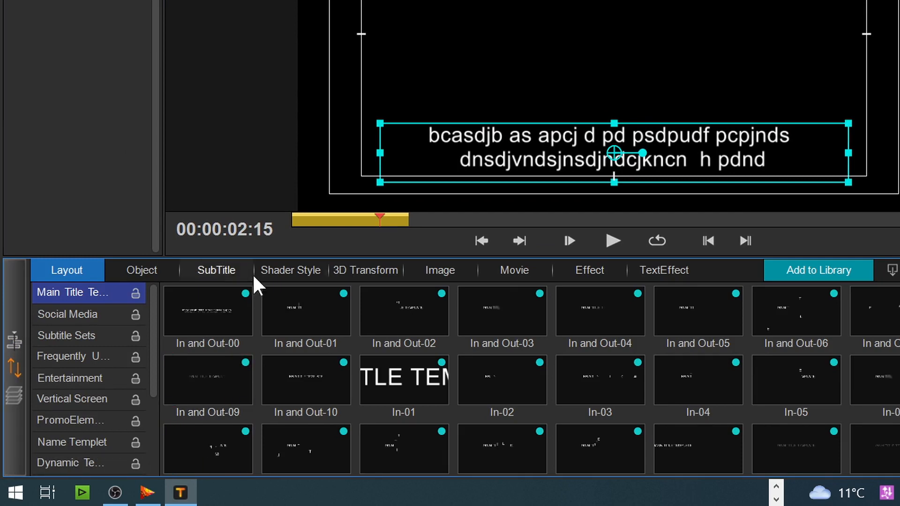
{"action": "left_click", "coordinate": [224, 269]}
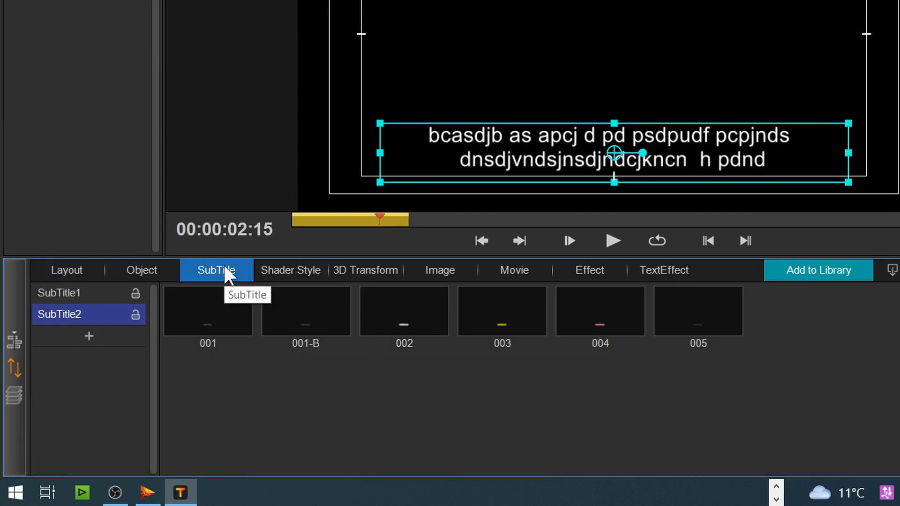
{"action": "left_click", "coordinate": [90, 335]}
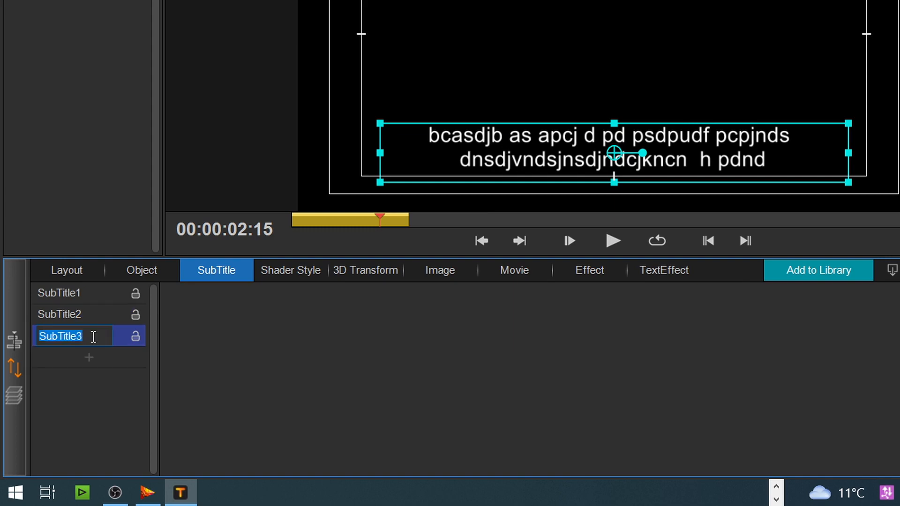
{"action": "type", "text": "dvc"}
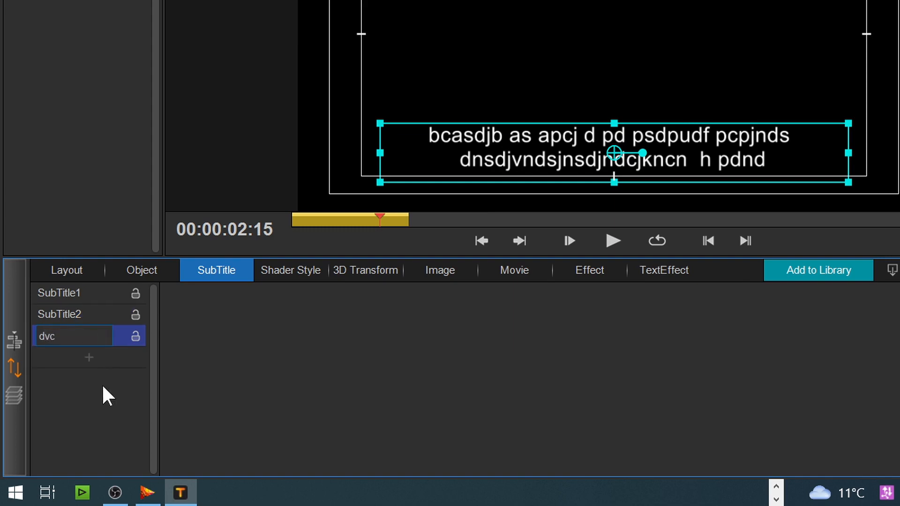
{"action": "key", "text": "Return"}
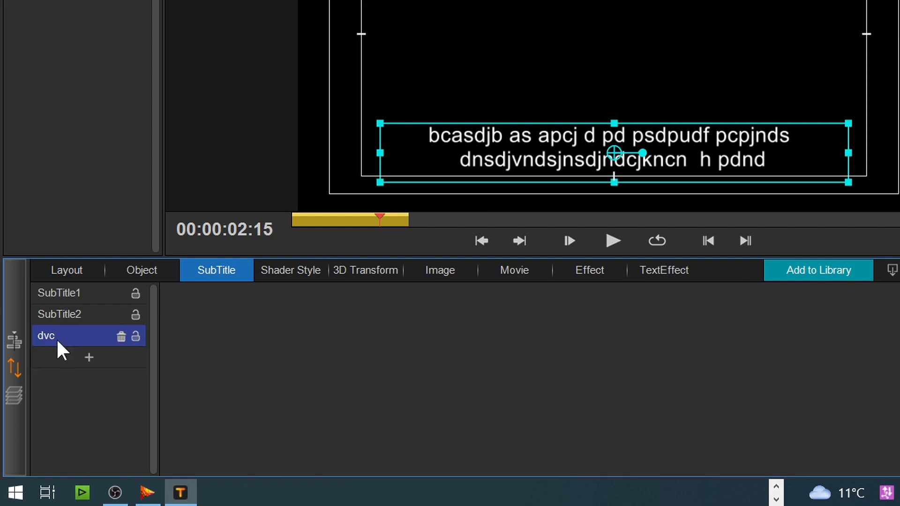
Step: Add the placeholder text box to the dvc category of the library and close the title, saving it as a still
{"action": "left_click", "coordinate": [829, 278]}
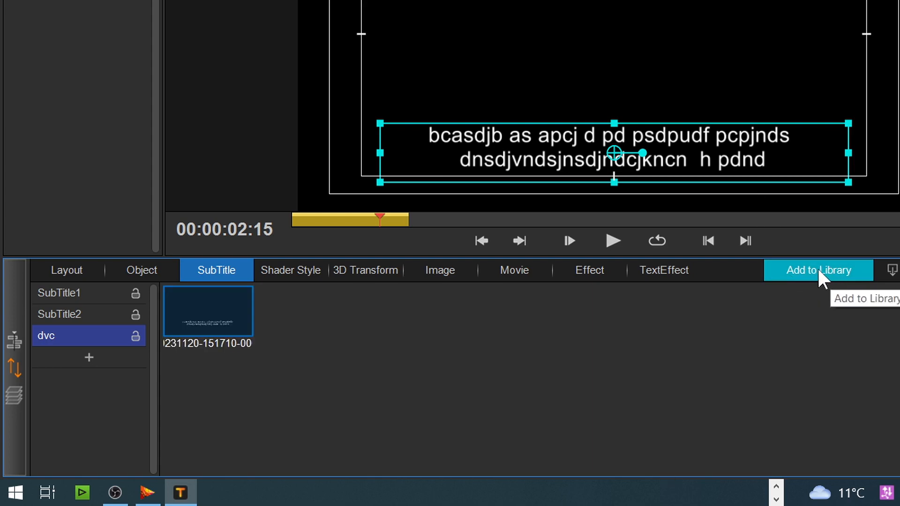
{"action": "left_click", "coordinate": [580, 4]}
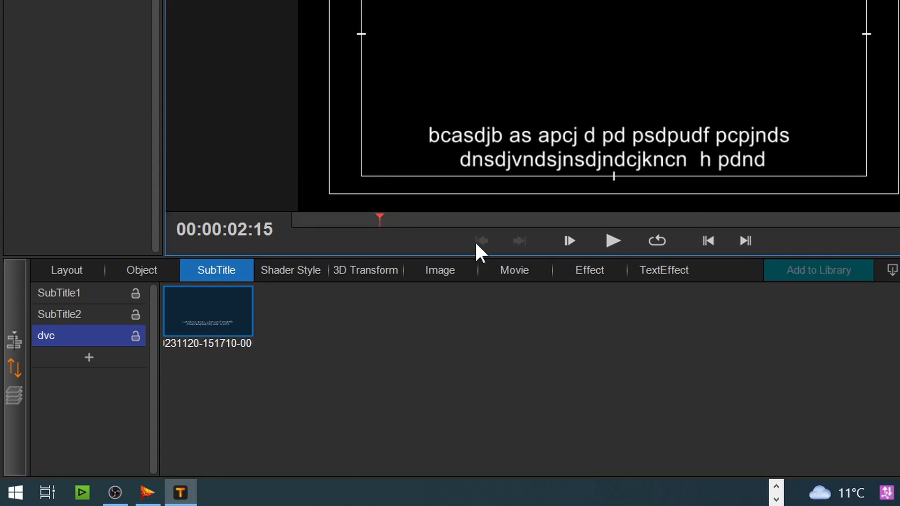
{"action": "left_click", "coordinate": [661, 152]}
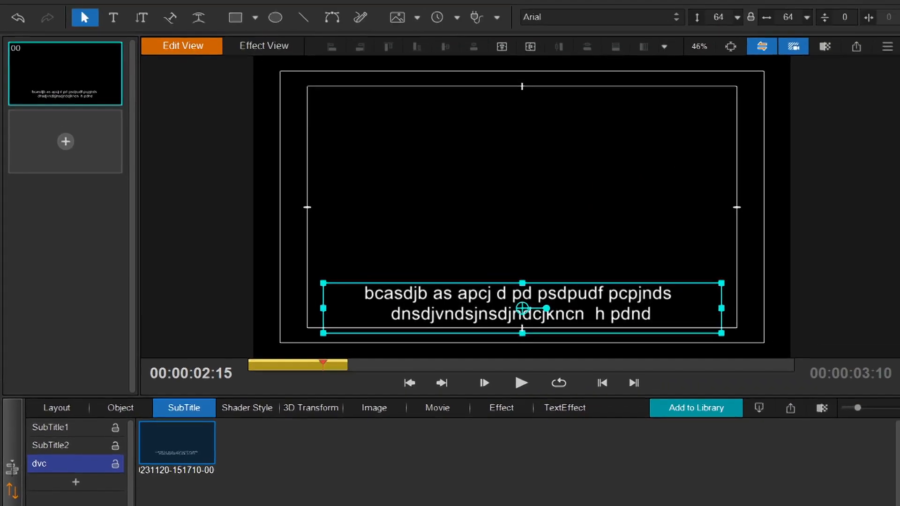
{"action": "key", "text": "alt+F4"}
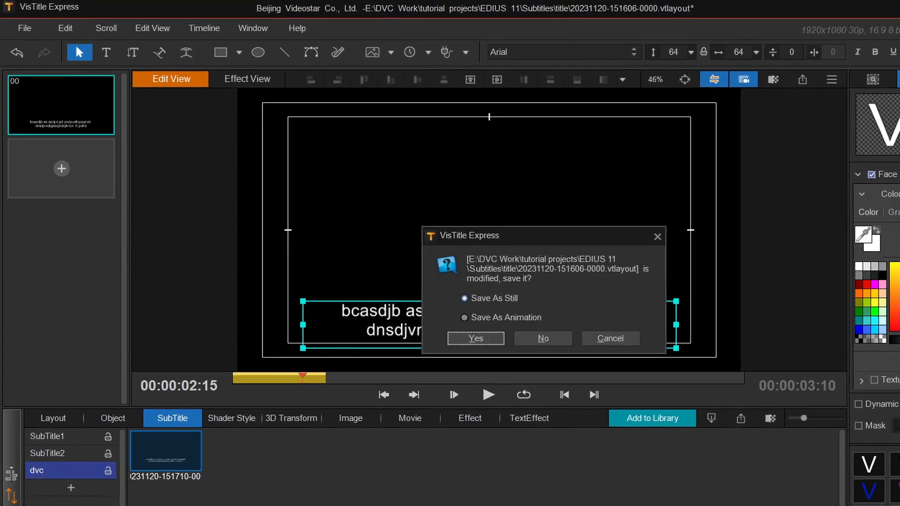
{"action": "left_click", "coordinate": [455, 337]}
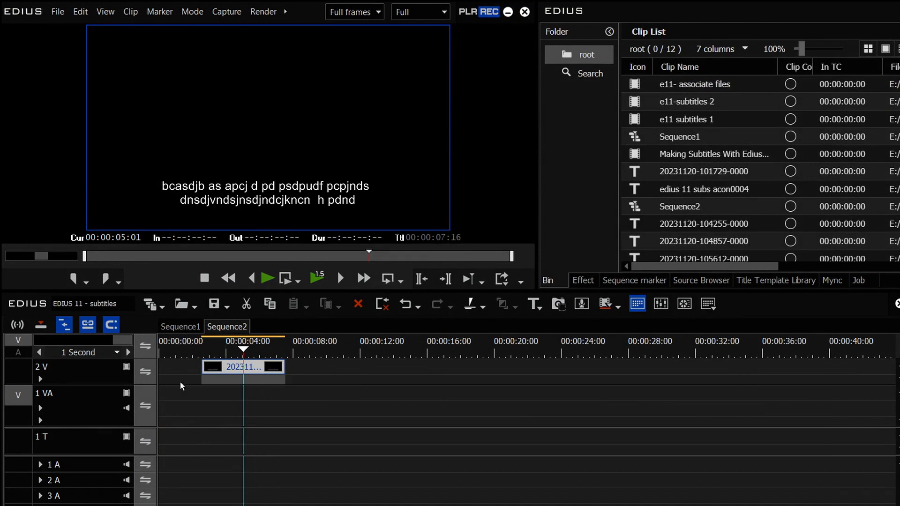
Step: Open the "edius 11 subs acon20000" subtitle clip in Sequence1 for editing and display the dvc category of subtitle templates
{"action": "left_click", "coordinate": [181, 326]}
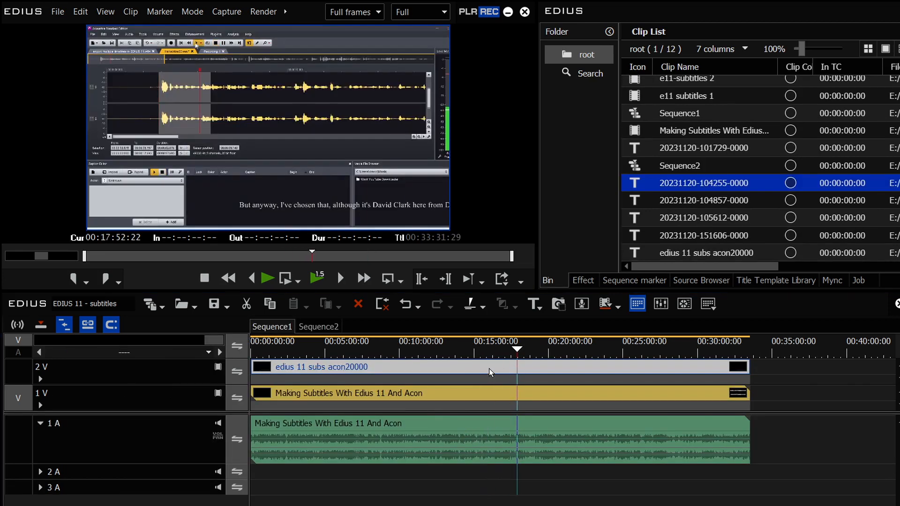
{"action": "double_click", "coordinate": [489, 368]}
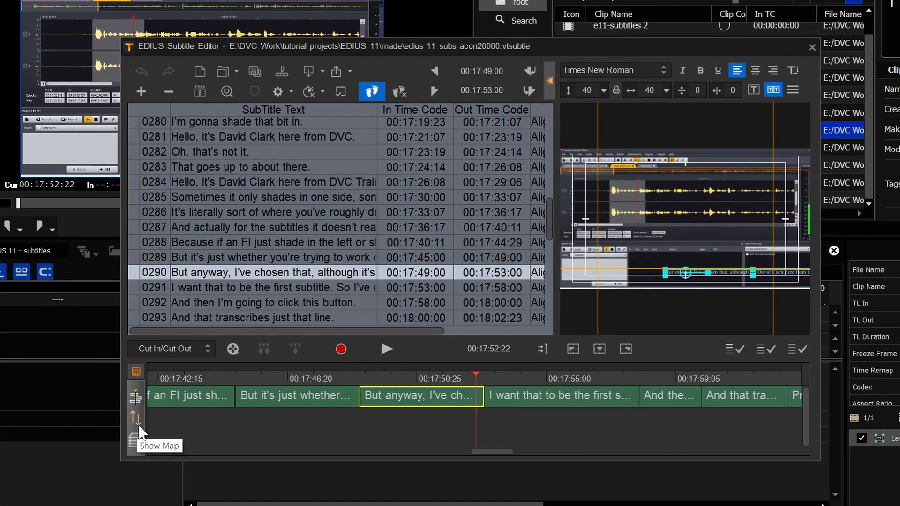
{"action": "left_click", "coordinate": [135, 439]}
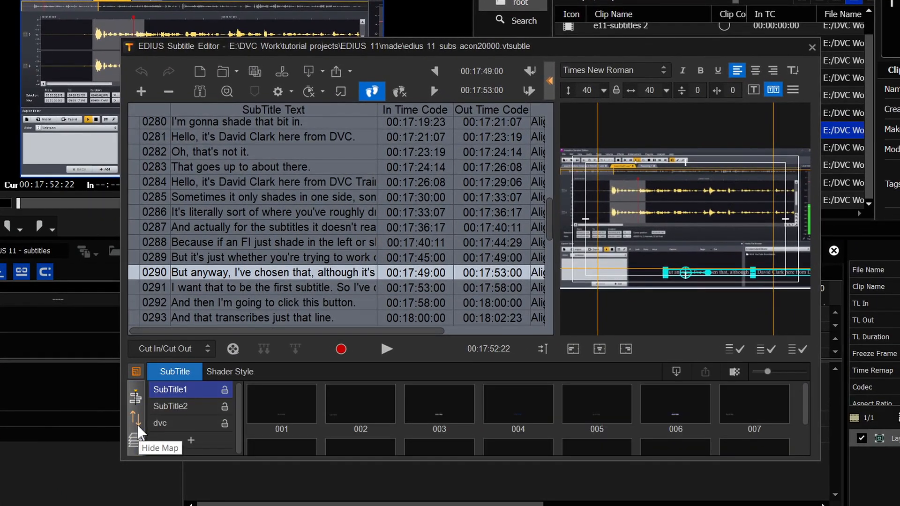
{"action": "left_click", "coordinate": [163, 423]}
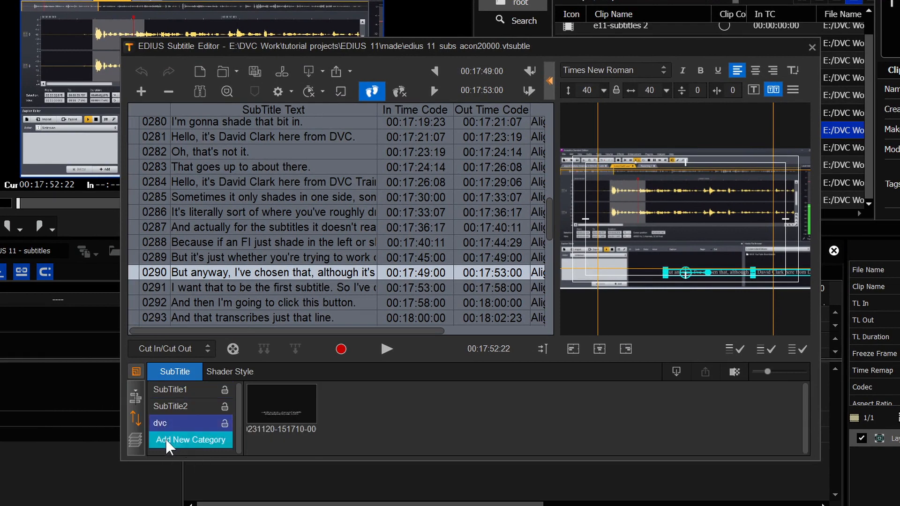
Step: Apply the custom dvc template to all subtitles and check the style on subtitles 0286 and 0287
{"action": "left_click", "coordinate": [273, 407]}
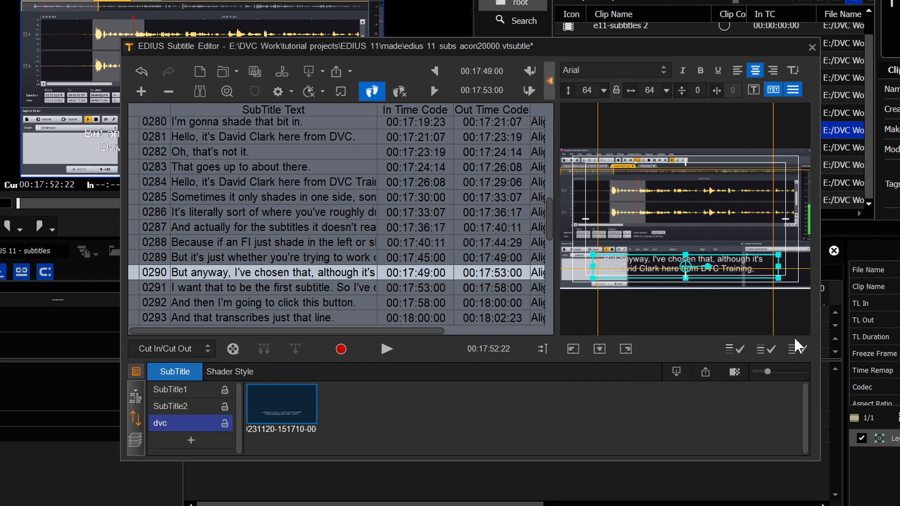
{"action": "left_click", "coordinate": [802, 357]}
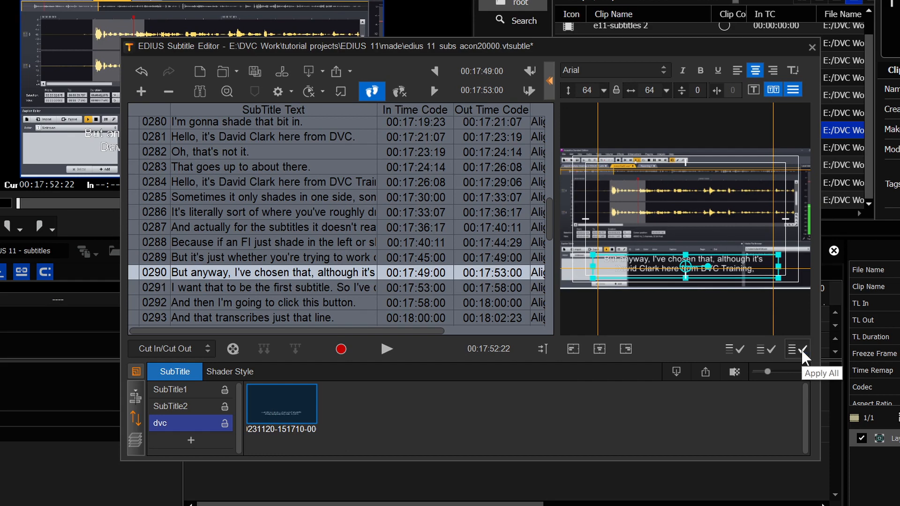
{"action": "left_click", "coordinate": [320, 216]}
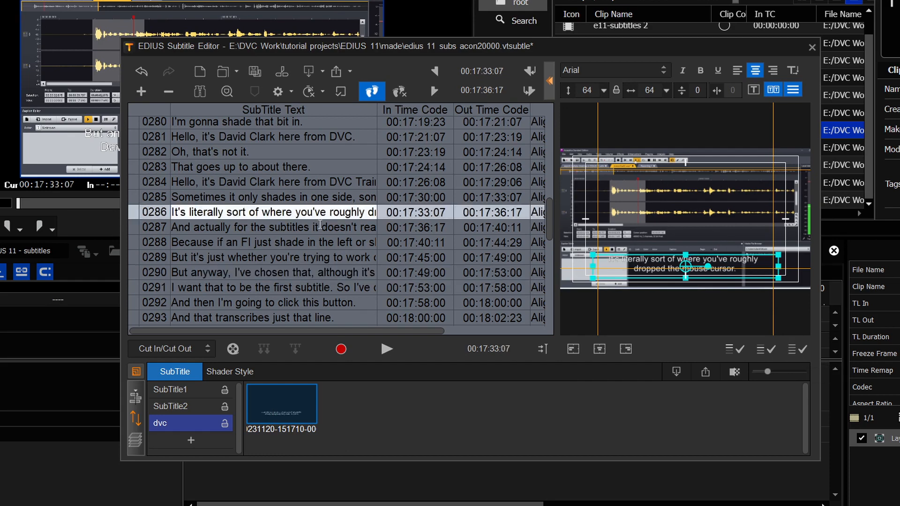
{"action": "left_click", "coordinate": [317, 228]}
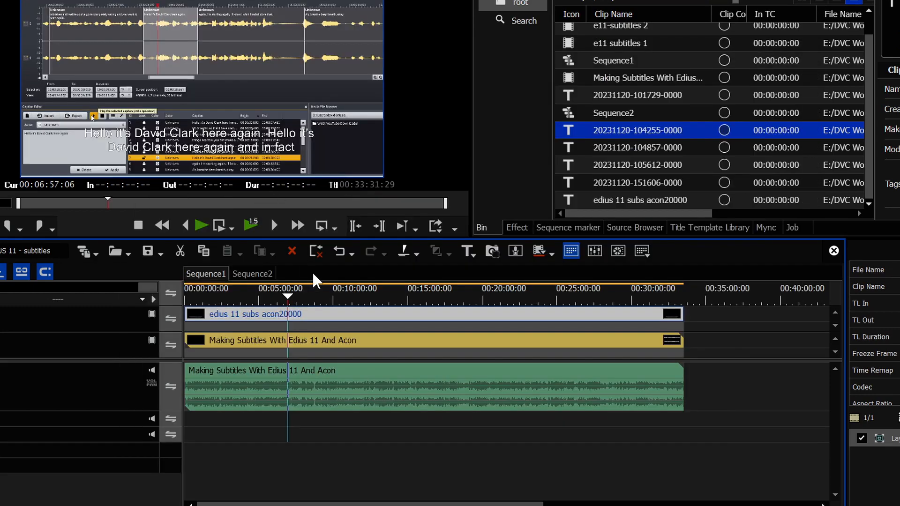
Step: Reopen the subtitle clip at the 00:06:57:06 position and try splitting subtitle 0112 before its second sentence
{"action": "double_click", "coordinate": [293, 317]}
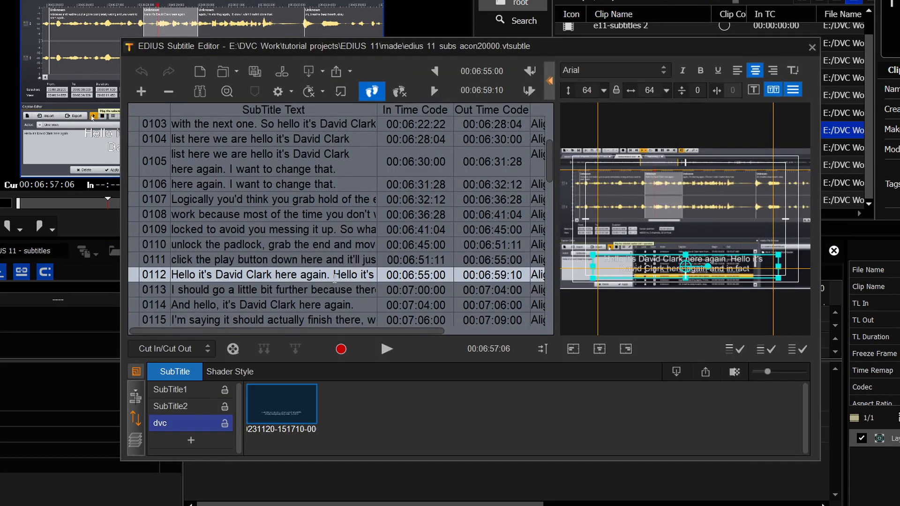
{"action": "left_click", "coordinate": [335, 277]}
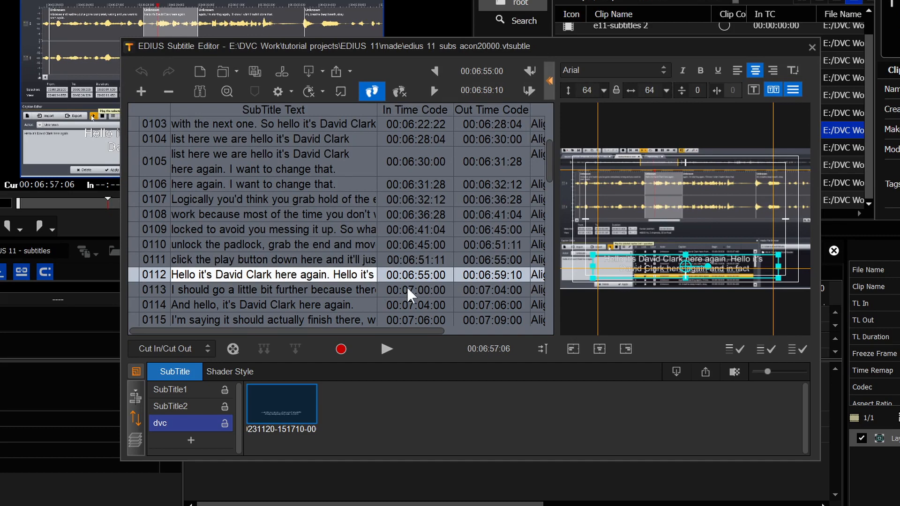
{"action": "key", "text": "Return"}
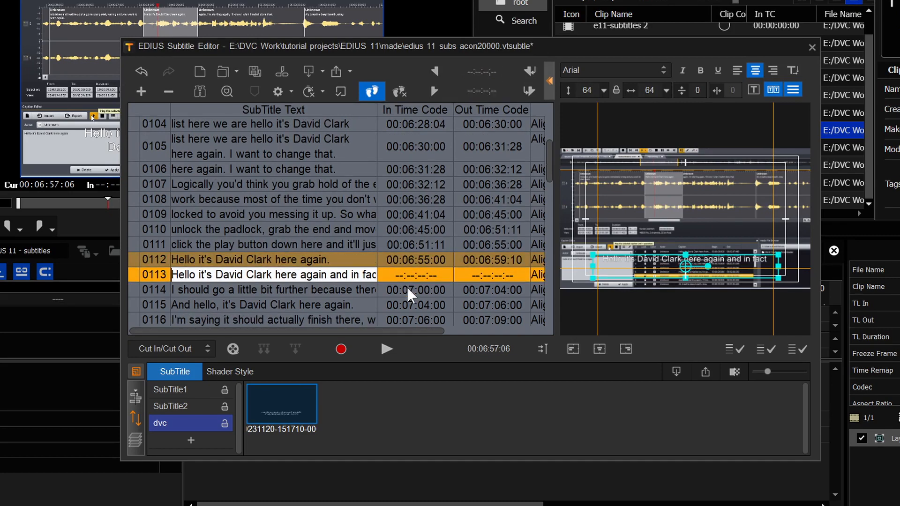
{"action": "key", "text": "ctrl+z"}
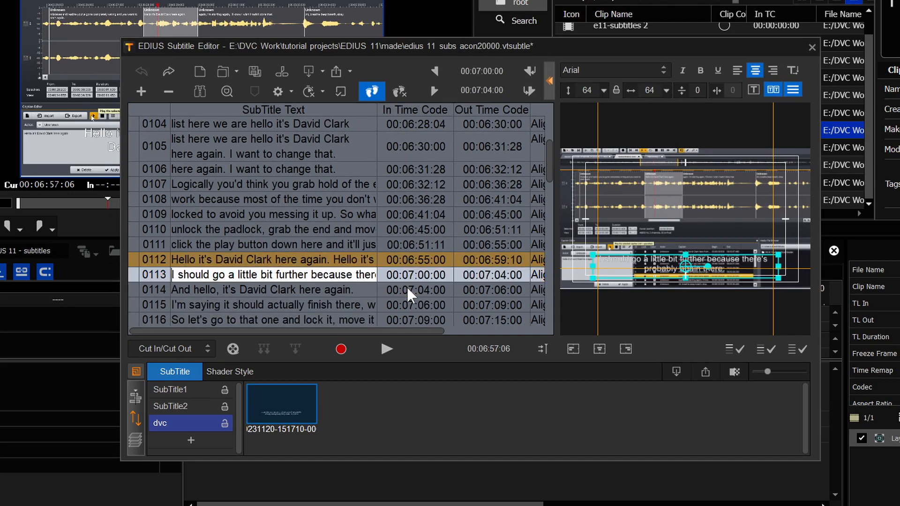
Step: Try to split subtitle 0112 before its second sentence with an empty subtitle line in between
{"action": "left_click", "coordinate": [334, 260]}
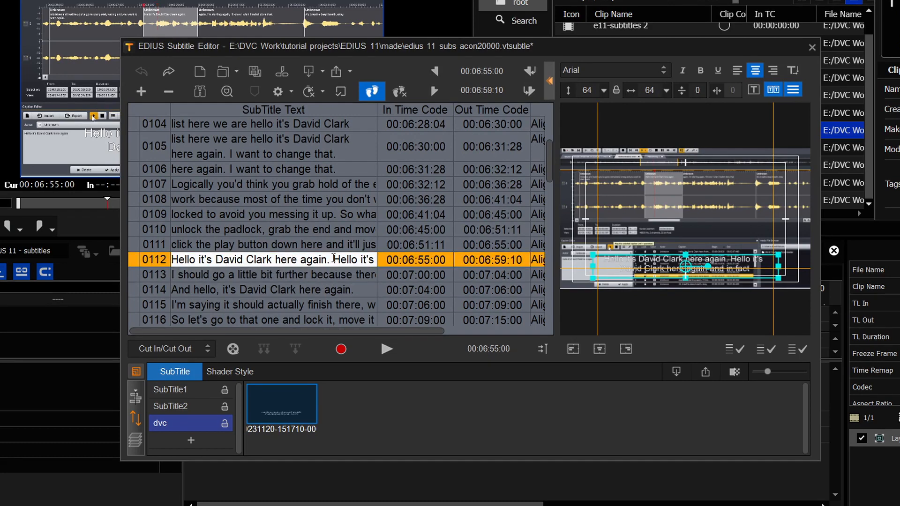
{"action": "key", "text": "Return"}
{"action": "key", "text": "Return"}
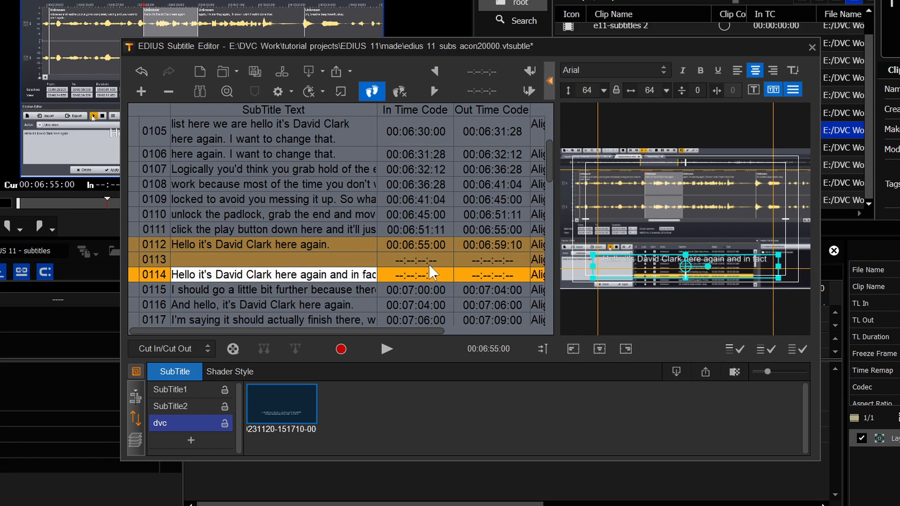
Step: Redisplay the dvc subtitle templates, apply the custom template, and close the subtitle editor
{"action": "left_click", "coordinate": [139, 399]}
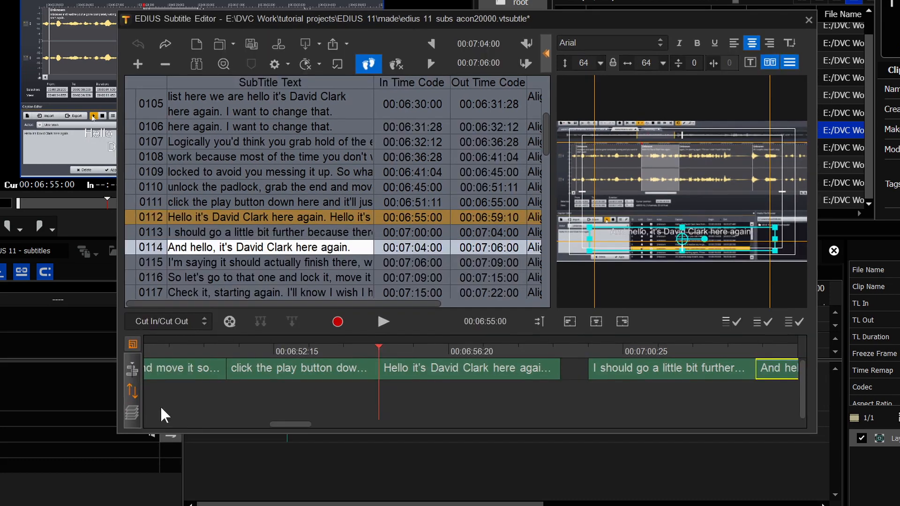
{"action": "left_click", "coordinate": [137, 406]}
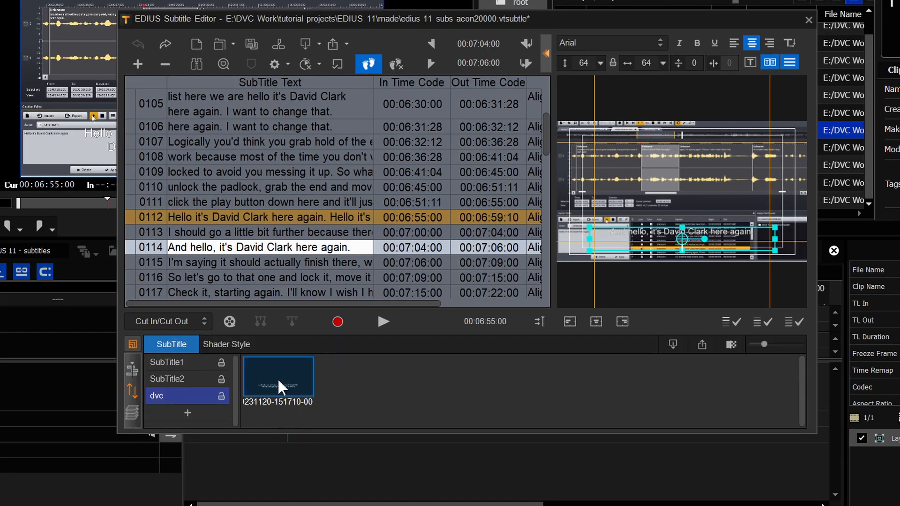
{"action": "double_click", "coordinate": [266, 381]}
{"action": "left_click", "coordinate": [807, 20]}
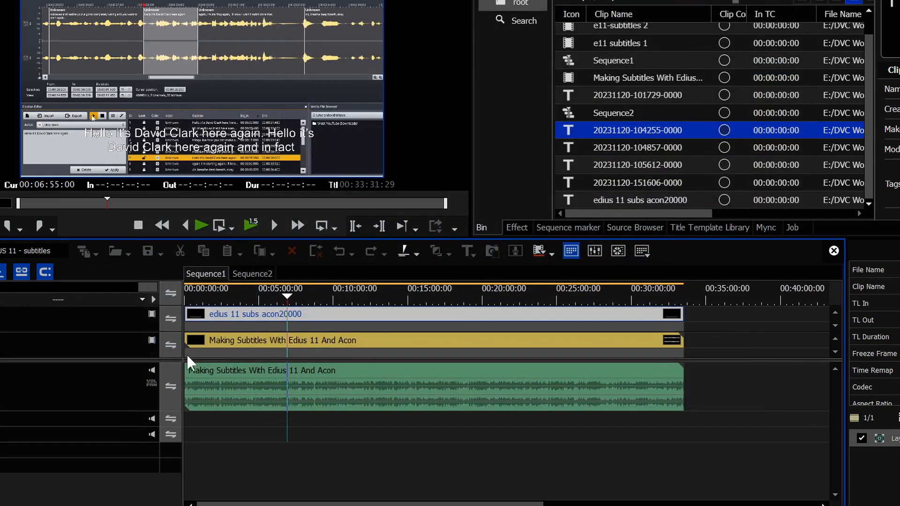
Step: Open the title clip in Sequence2 for editing and expand it from the layout editor into VisTitle Express
{"action": "left_click", "coordinate": [257, 274]}
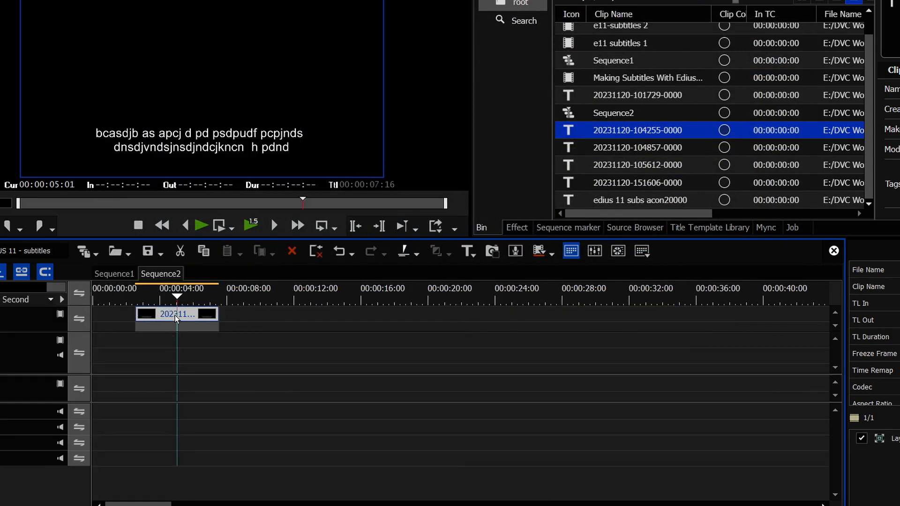
{"action": "double_click", "coordinate": [175, 315]}
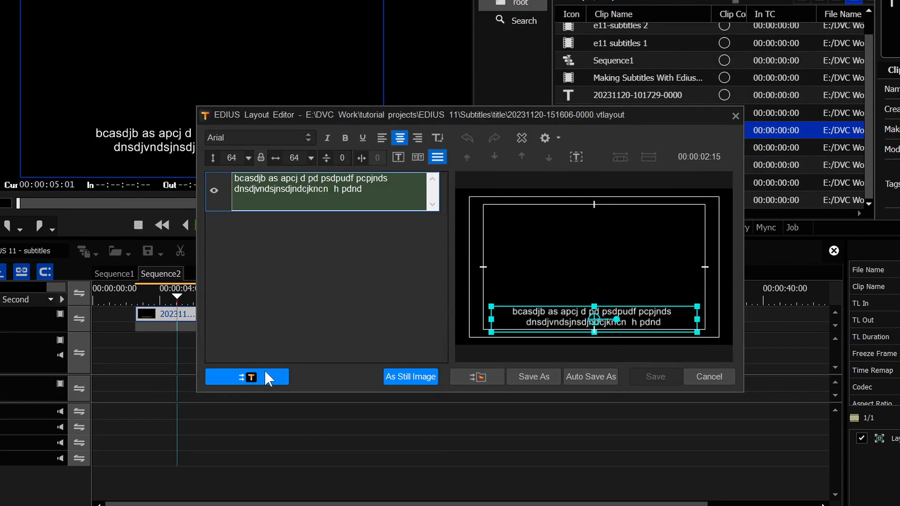
{"action": "left_click", "coordinate": [265, 374]}
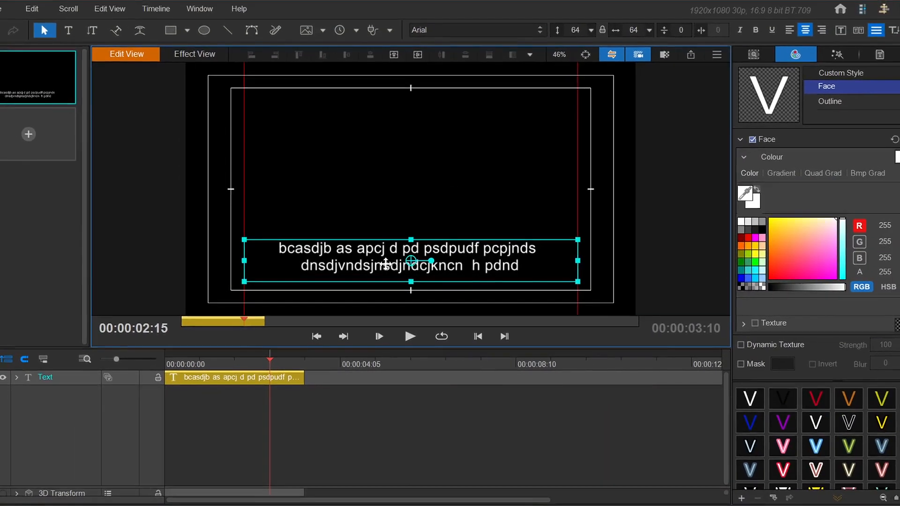
Step: Move the two-line subtitle text box slightly lower, across the lower edge of the inner safe area, using the alignment guides
{"action": "mouse_move", "coordinate": [389, 266]}
{"action": "left_mouse_down"}
{"action": "mouse_move", "coordinate": [363, 269]}
{"action": "mouse_move", "coordinate": [382, 266]}
{"action": "mouse_move", "coordinate": [354, 233]}
{"action": "mouse_move", "coordinate": [352, 263]}
{"action": "mouse_move", "coordinate": [371, 270]}
{"action": "left_mouse_up"}
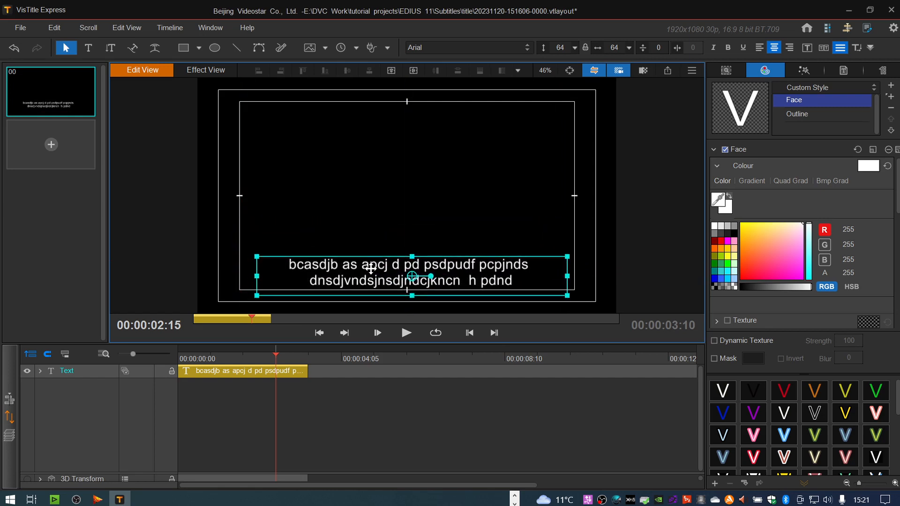
{"action": "left_click", "coordinate": [465, 285]}
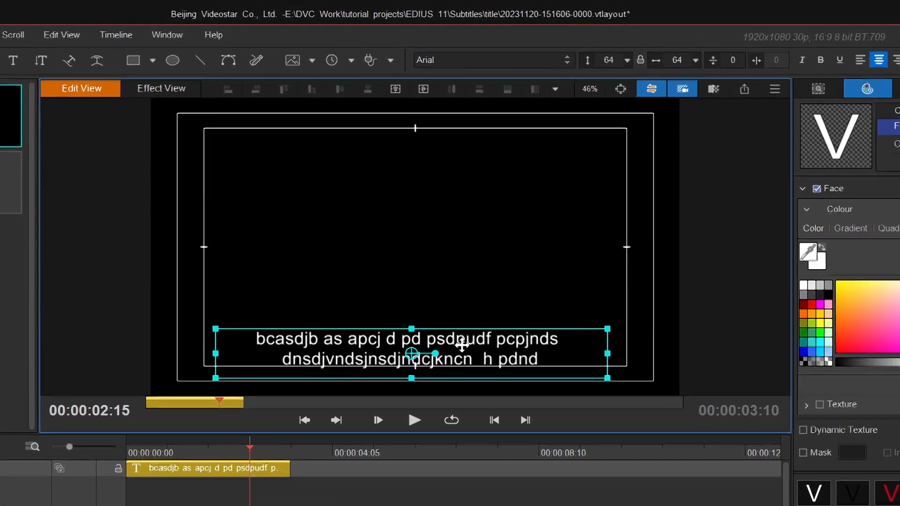
{"action": "mouse_move", "coordinate": [462, 346]}
{"action": "left_mouse_down"}
{"action": "mouse_move", "coordinate": [470, 348]}
{"action": "mouse_move", "coordinate": [458, 354]}
{"action": "mouse_move", "coordinate": [457, 339]}
{"action": "mouse_move", "coordinate": [474, 354]}
{"action": "mouse_move", "coordinate": [451, 358]}
{"action": "mouse_move", "coordinate": [476, 354]}
{"action": "mouse_move", "coordinate": [470, 359]}
{"action": "left_mouse_up"}
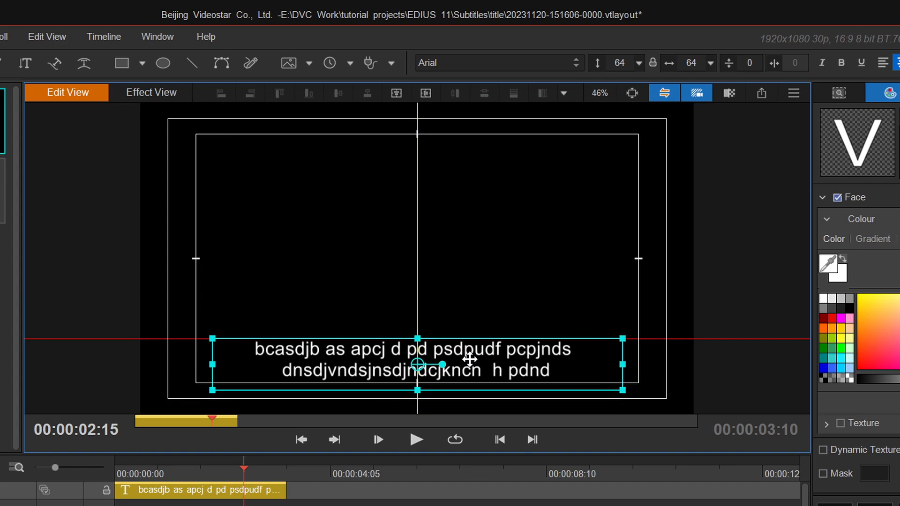
{"action": "left_click_drag", "start_coordinate": [470, 359], "coordinate": [469, 359]}
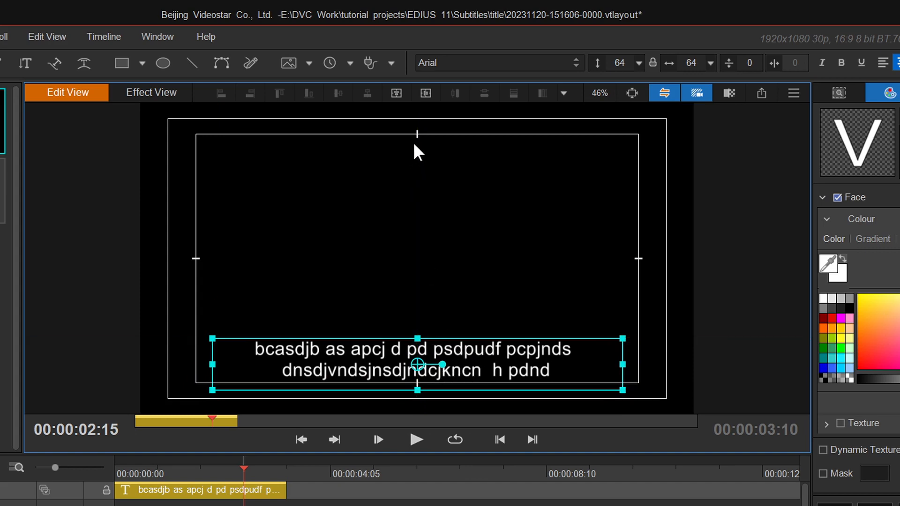
{"action": "mouse_move", "coordinate": [457, 374]}
{"action": "left_mouse_down"}
{"action": "mouse_move", "coordinate": [501, 376]}
{"action": "mouse_move", "coordinate": [451, 374]}
{"action": "mouse_move", "coordinate": [460, 376]}
{"action": "mouse_move", "coordinate": [443, 383]}
{"action": "mouse_move", "coordinate": [467, 351]}
{"action": "mouse_move", "coordinate": [458, 367]}
{"action": "mouse_move", "coordinate": [406, 369]}
{"action": "mouse_move", "coordinate": [464, 371]}
{"action": "mouse_move", "coordinate": [426, 321]}
{"action": "mouse_move", "coordinate": [461, 375]}
{"action": "mouse_move", "coordinate": [491, 361]}
{"action": "mouse_move", "coordinate": [475, 360]}
{"action": "mouse_move", "coordinate": [482, 351]}
{"action": "mouse_move", "coordinate": [466, 376]}
{"action": "left_mouse_up"}
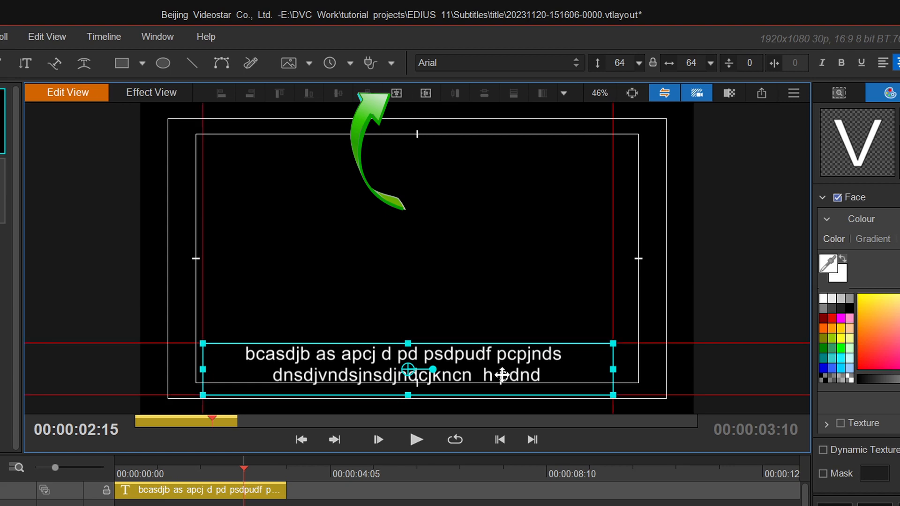
Step: Centre the text box horizontally and vertically on the screen, and return it to the lower edge of the inner safe area
{"action": "left_click", "coordinate": [395, 93]}
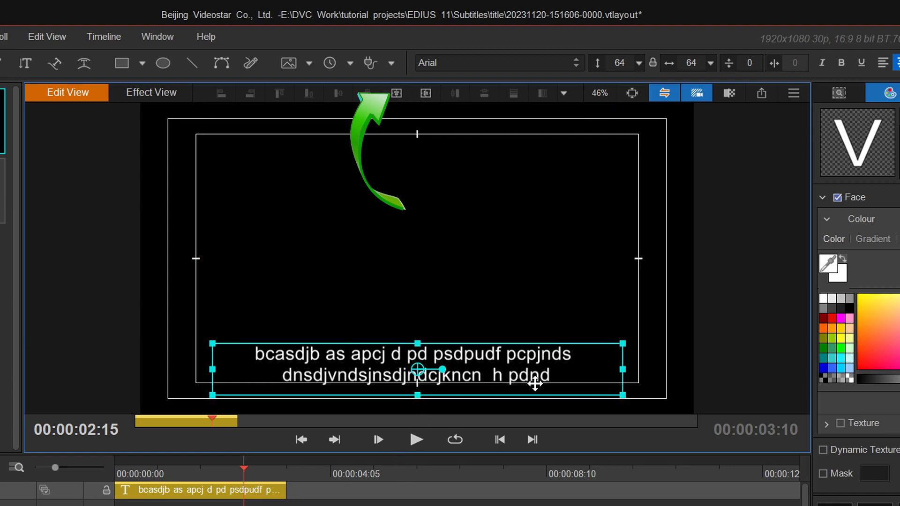
{"action": "left_click", "coordinate": [427, 95]}
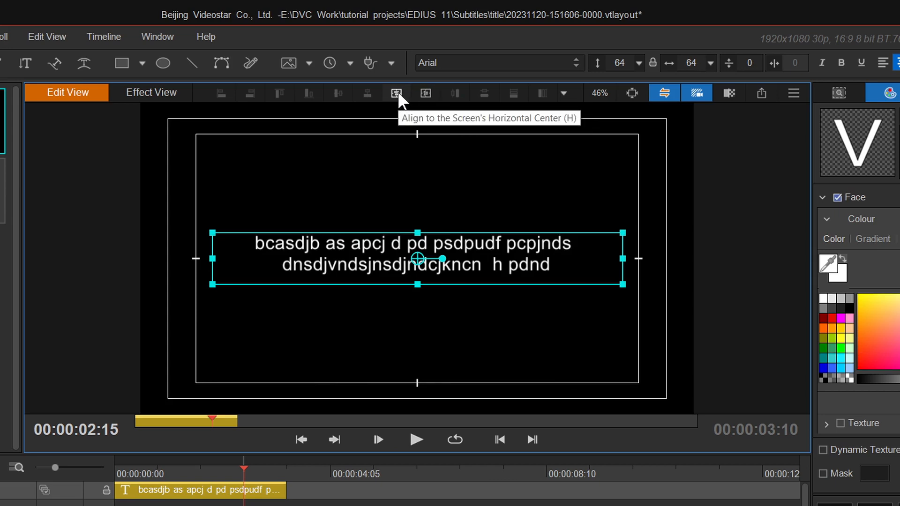
{"action": "left_click_drag", "start_coordinate": [467, 234], "coordinate": [486, 363]}
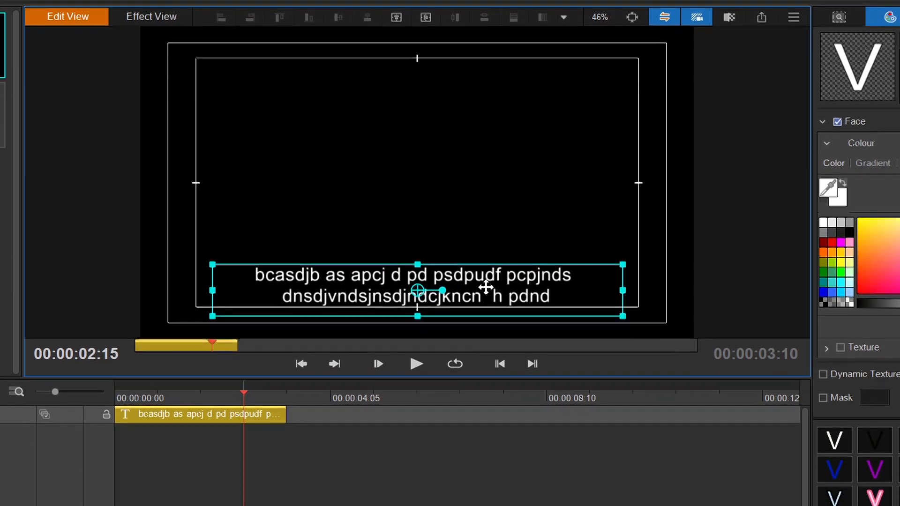
Step: Examine the Align Objects options for the text box, dismiss them, and reselect the box
{"action": "right_click", "coordinate": [481, 284]}
{"action": "mouse_move", "coordinate": [540, 447]}
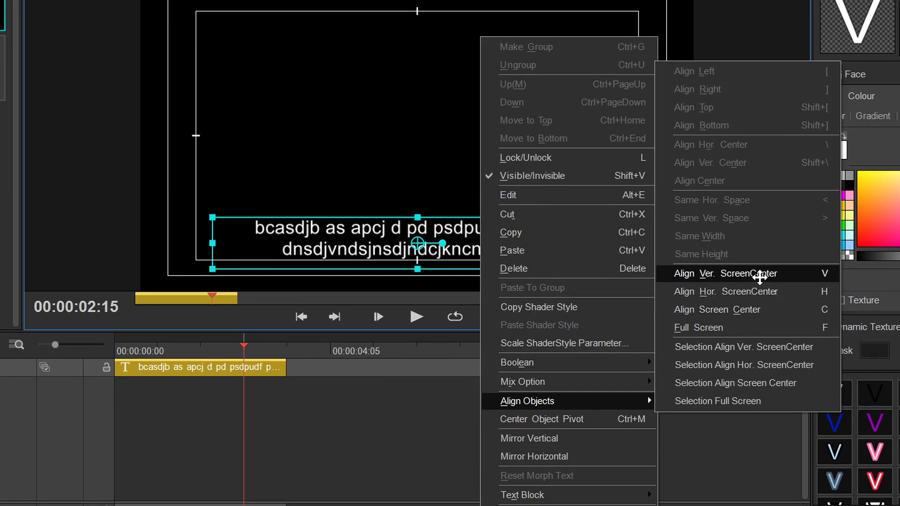
{"action": "left_click", "coordinate": [421, 206]}
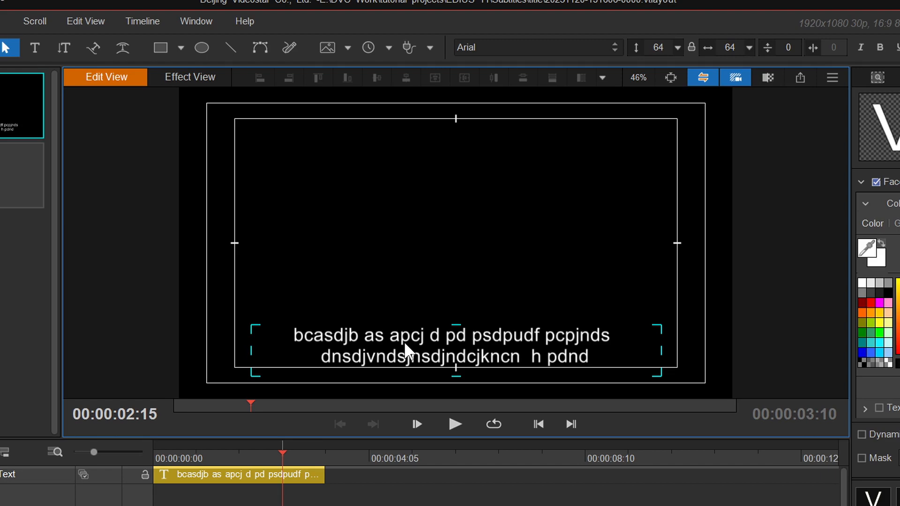
{"action": "left_click", "coordinate": [479, 341]}
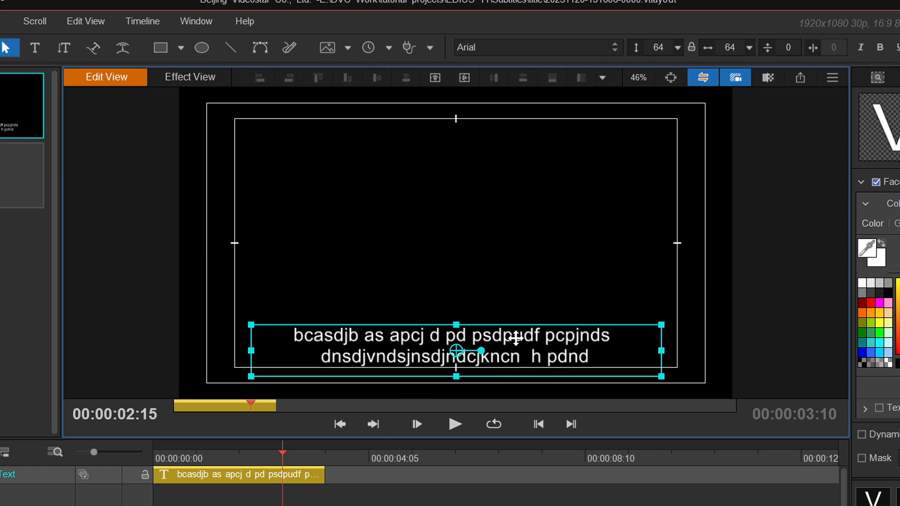
Step: Check the font choices while keeping Arial, and set the subtitle text's height and width to 55
{"action": "left_click", "coordinate": [616, 48]}
{"action": "left_click", "coordinate": [617, 48]}
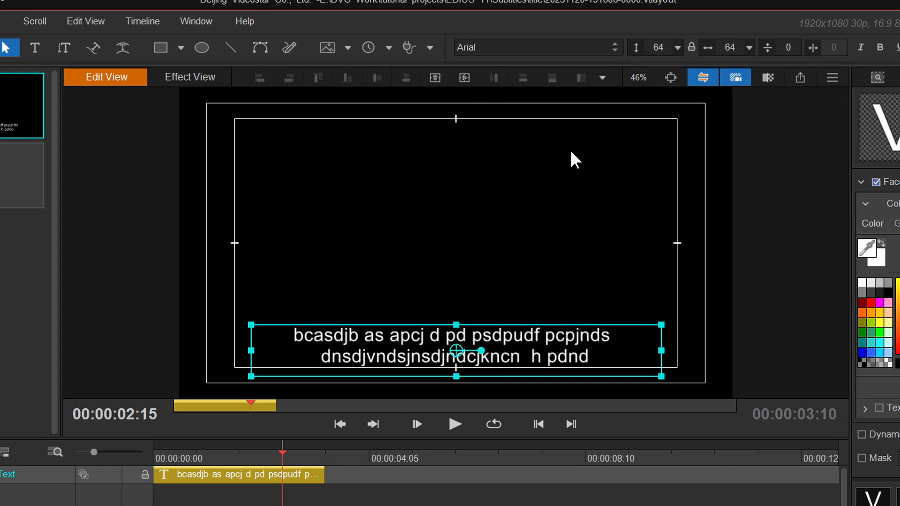
{"action": "left_click_drag", "start_coordinate": [656, 49], "coordinate": [655, 53]}
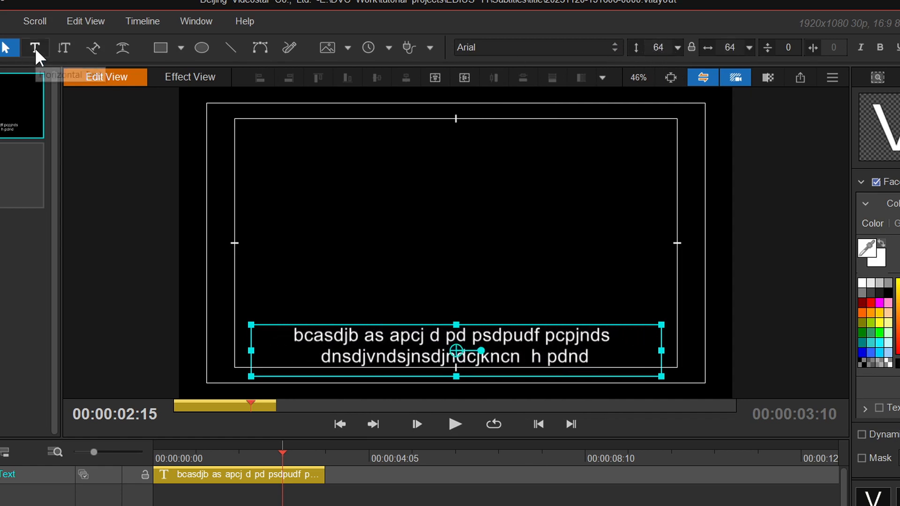
{"action": "left_click_drag", "start_coordinate": [725, 50], "coordinate": [730, 50]}
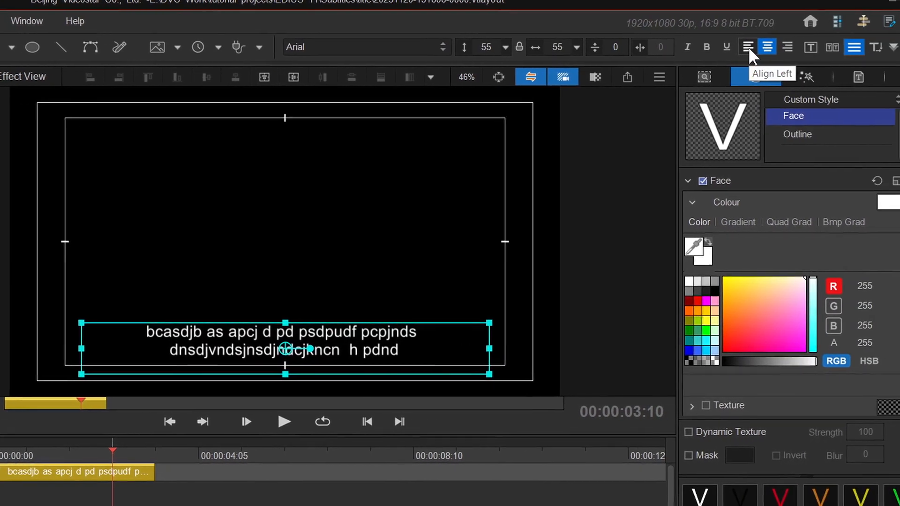
Step: Try left and right alignment on the subtitle text, and return it to centre alignment
{"action": "left_click", "coordinate": [748, 46]}
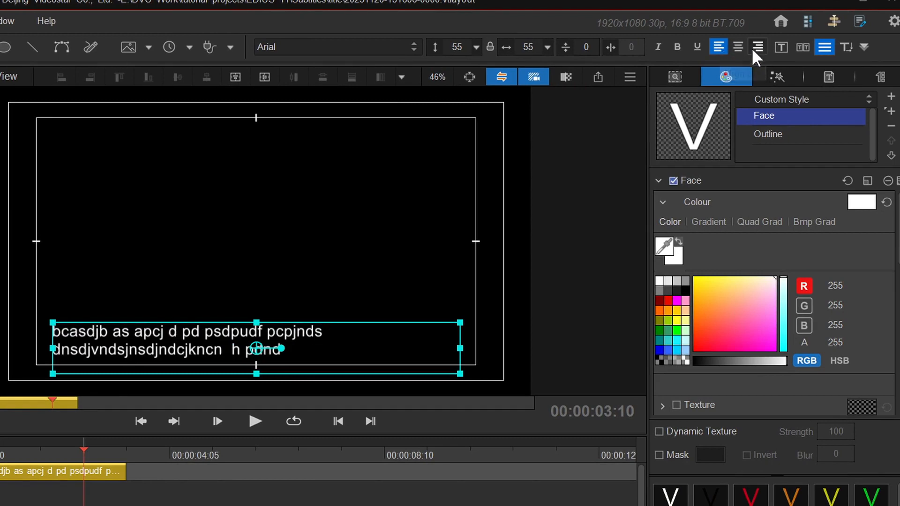
{"action": "left_click", "coordinate": [754, 48]}
{"action": "left_click", "coordinate": [738, 46]}
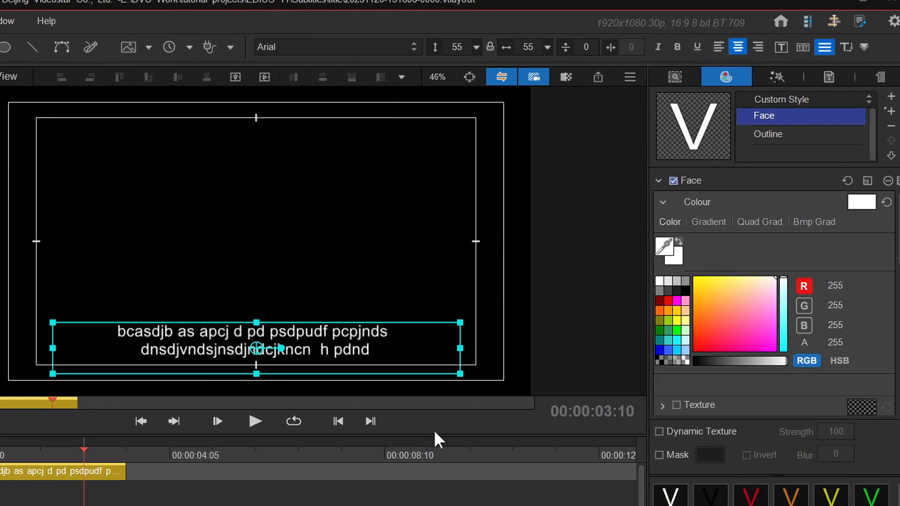
Step: Shrink the title editor window to examine the collapsed text formatting options, and maximize it again
{"action": "left_click", "coordinate": [865, 5]}
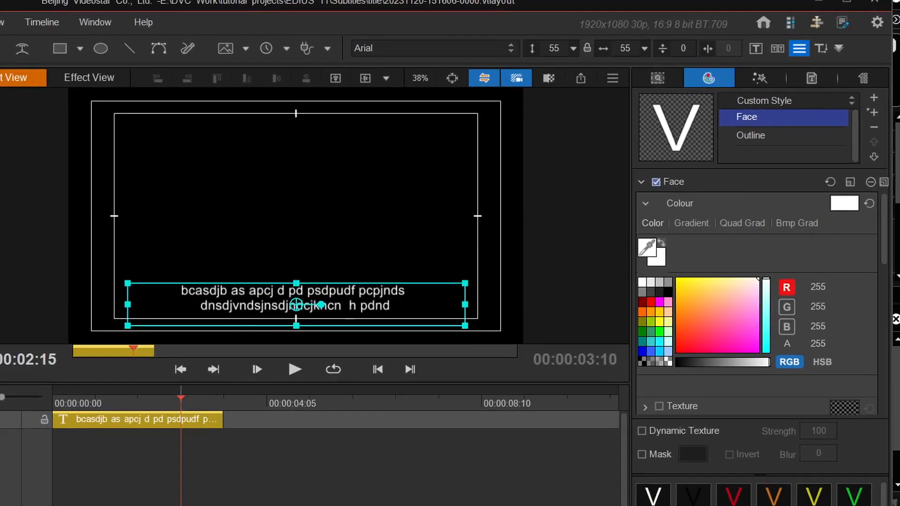
{"action": "left_click_drag", "start_coordinate": [895, 61], "coordinate": [780, 46]}
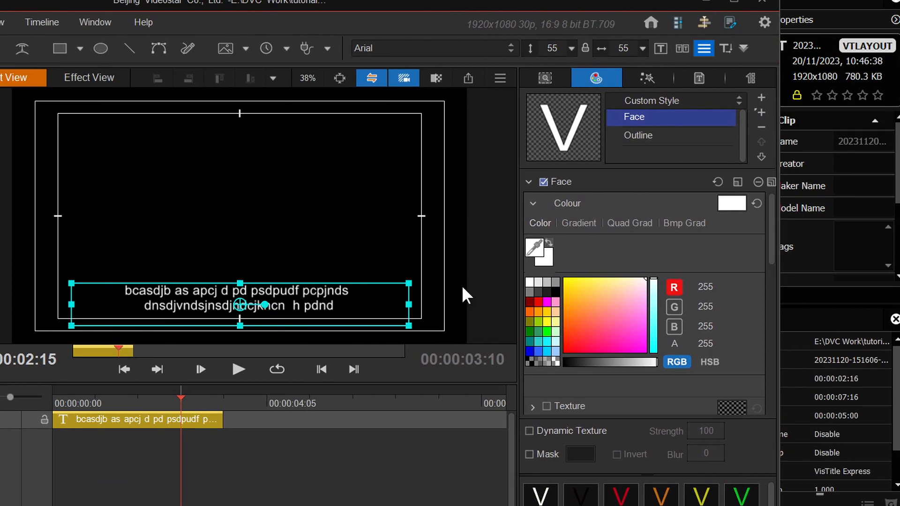
{"action": "left_click", "coordinate": [745, 48]}
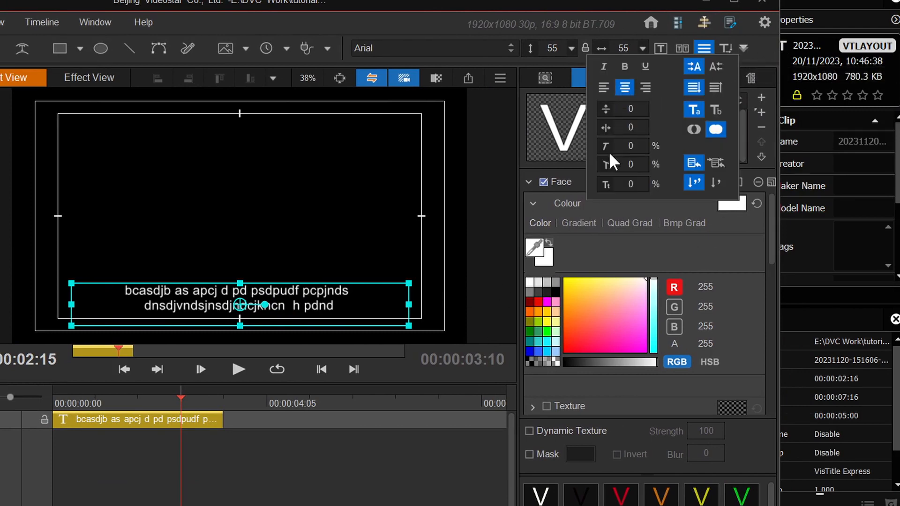
{"action": "left_click", "coordinate": [735, 1]}
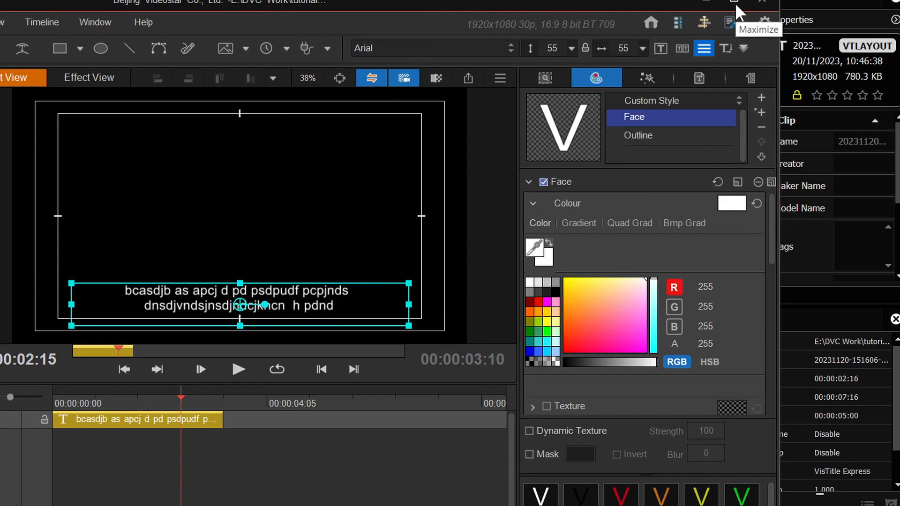
{"action": "left_click", "coordinate": [735, 5]}
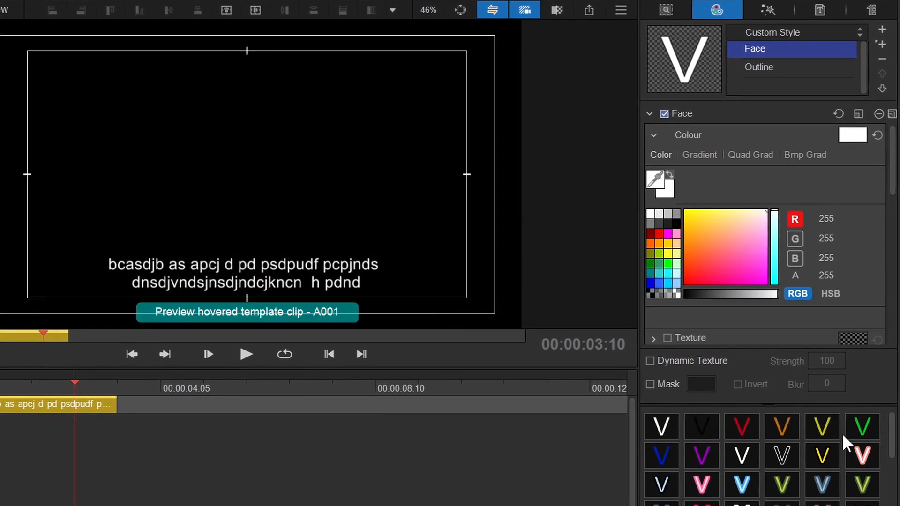
Step: Select the text box, review its Outline, Fx and other property pages, and return to the Shader settings
{"action": "left_click", "coordinate": [320, 286]}
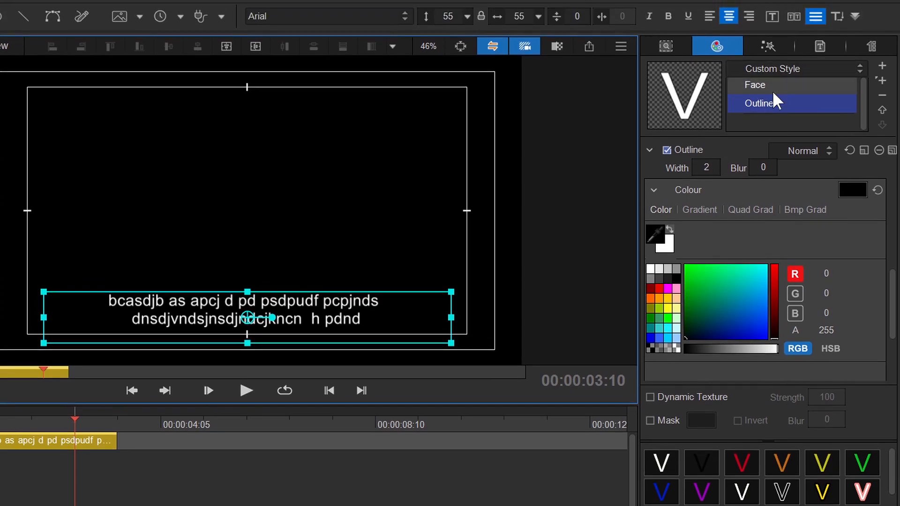
{"action": "left_click", "coordinate": [667, 46]}
{"action": "left_click", "coordinate": [715, 46]}
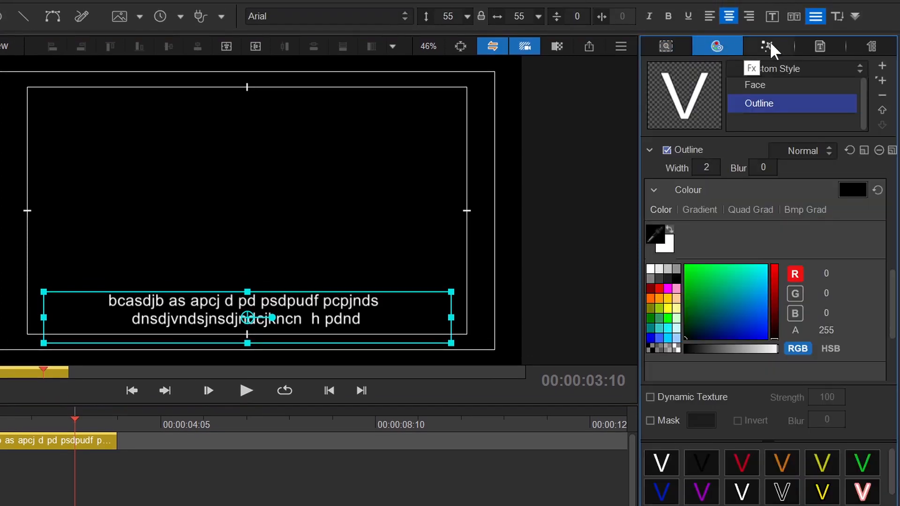
{"action": "left_click", "coordinate": [770, 45]}
{"action": "left_click", "coordinate": [820, 44]}
{"action": "left_click", "coordinate": [870, 45]}
{"action": "left_click", "coordinate": [717, 45]}
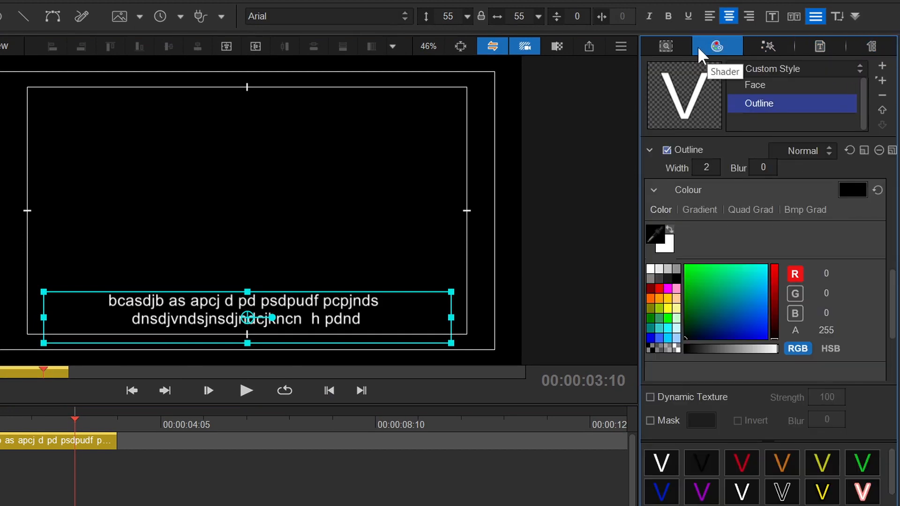
Step: Set the text's face colour to RGB 255, 182, 121, and try several outline colours, ending with RGB 153, 204, 0
{"action": "left_click", "coordinate": [756, 85]}
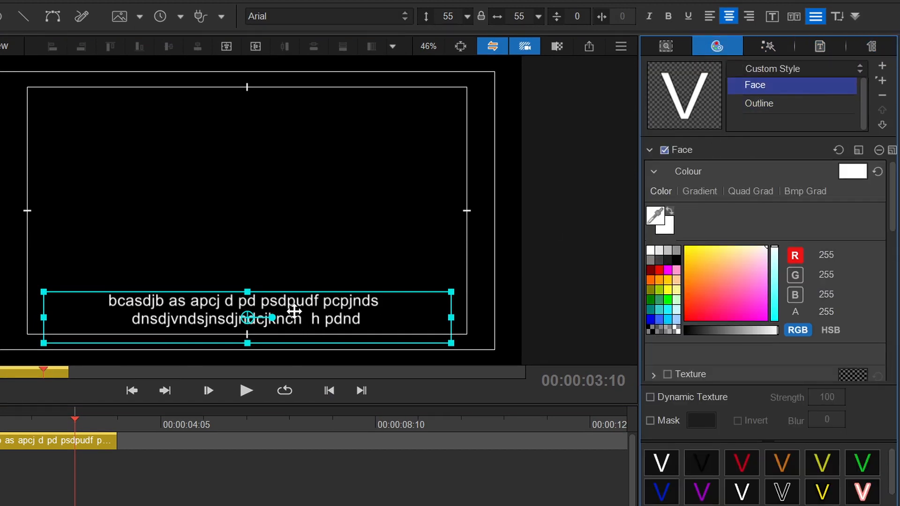
{"action": "left_click", "coordinate": [724, 268]}
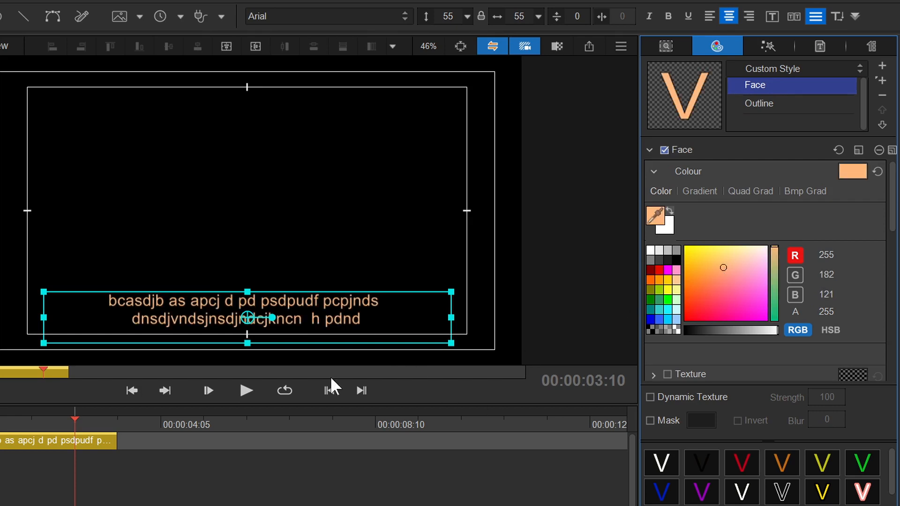
{"action": "left_click", "coordinate": [763, 104]}
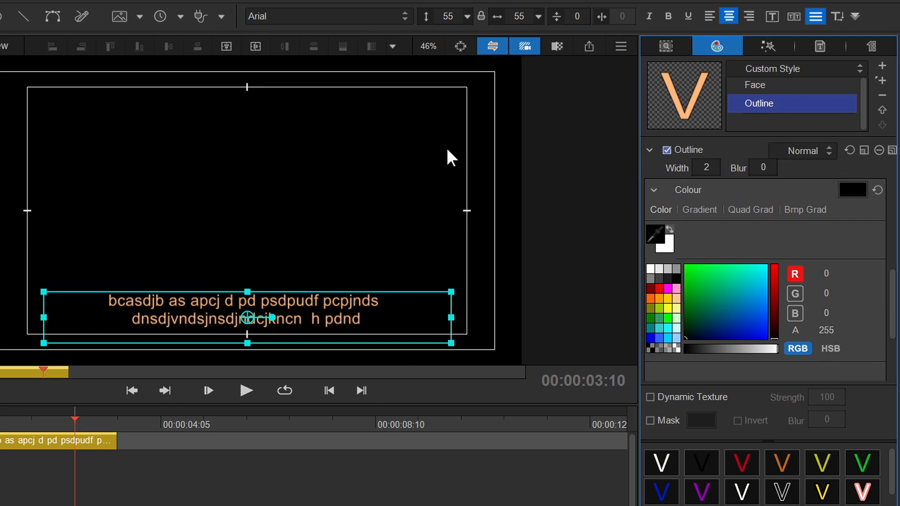
{"action": "left_click", "coordinate": [652, 270]}
{"action": "left_click", "coordinate": [668, 299]}
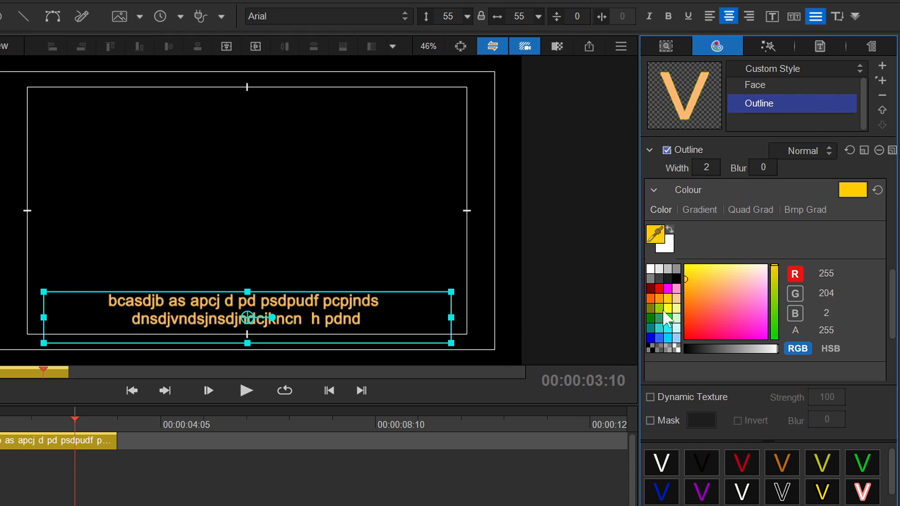
{"action": "left_click", "coordinate": [667, 308]}
{"action": "left_click", "coordinate": [651, 299]}
{"action": "left_click", "coordinate": [658, 308]}
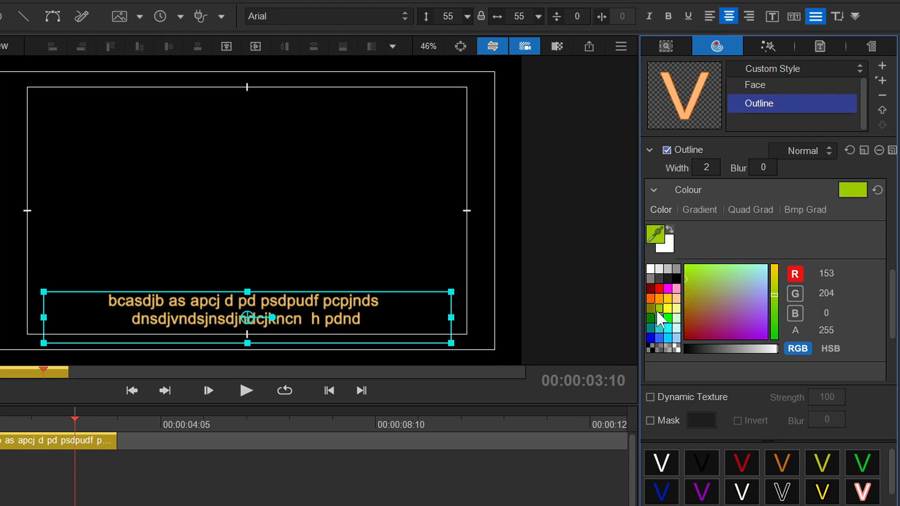
Step: Try further outline colours for the subtitle text, including white, and end with black, RGB 0, 0, 0
{"action": "left_click", "coordinate": [668, 288]}
{"action": "left_click", "coordinate": [652, 269]}
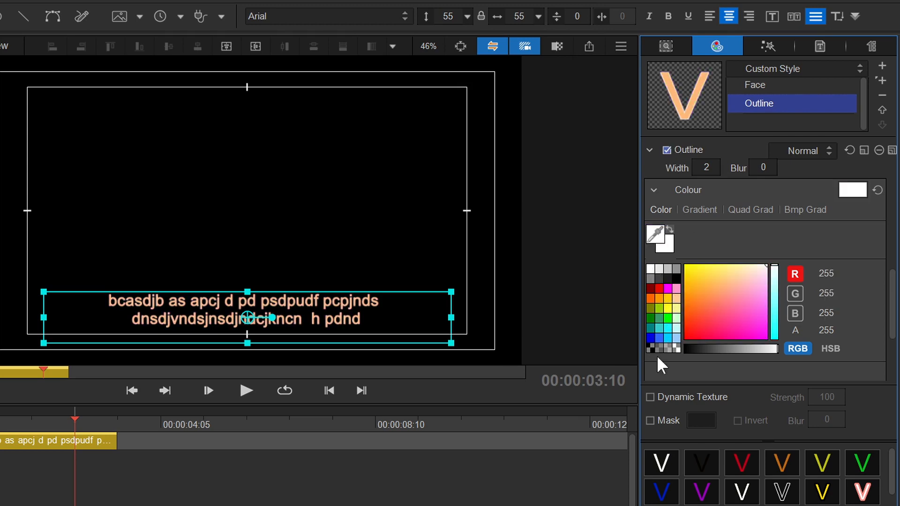
{"action": "left_click", "coordinate": [677, 279]}
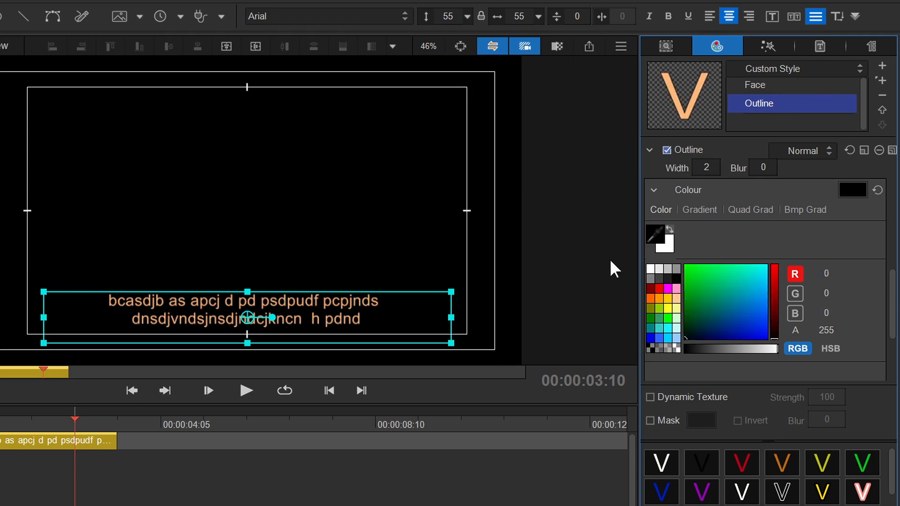
Step: Add a shadow to the subtitle text, coloured black with its alpha lowered to 113
{"action": "left_click", "coordinate": [883, 66]}
{"action": "left_click", "coordinate": [834, 105]}
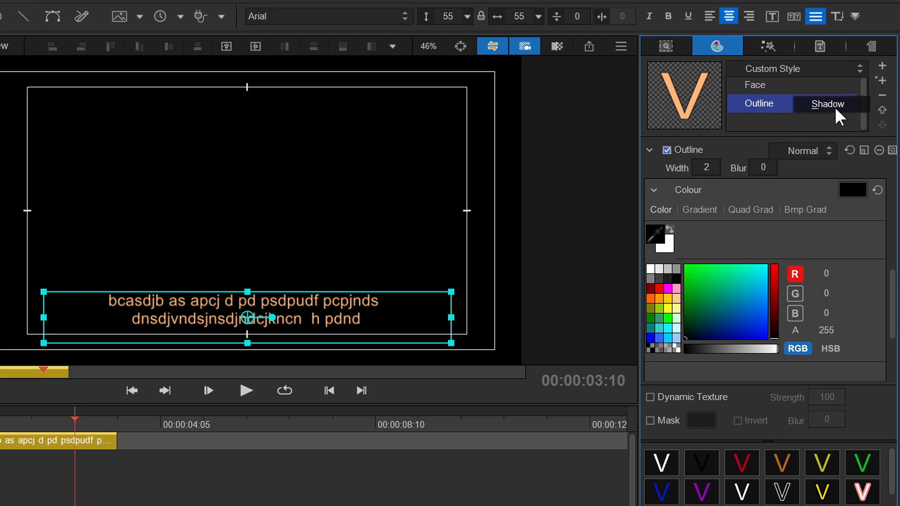
{"action": "left_click", "coordinate": [676, 278]}
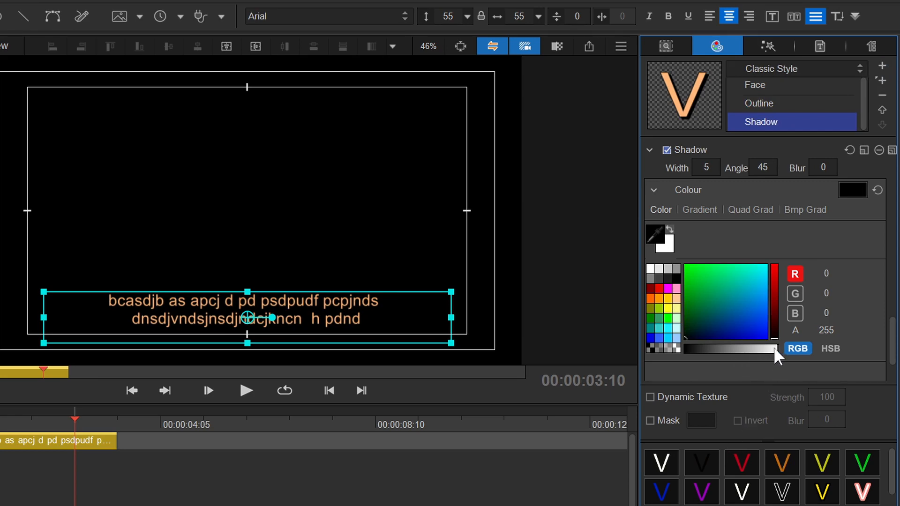
{"action": "left_click_drag", "start_coordinate": [777, 347], "coordinate": [726, 349]}
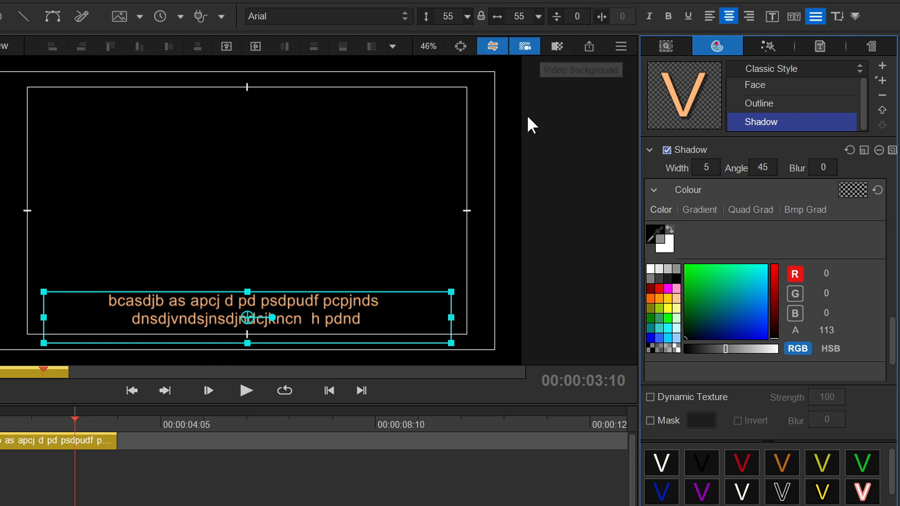
Step: Turn off the video background in the title preview and switch between black and checkerboard, ending with the checkerboard background
{"action": "left_click", "coordinate": [525, 47]}
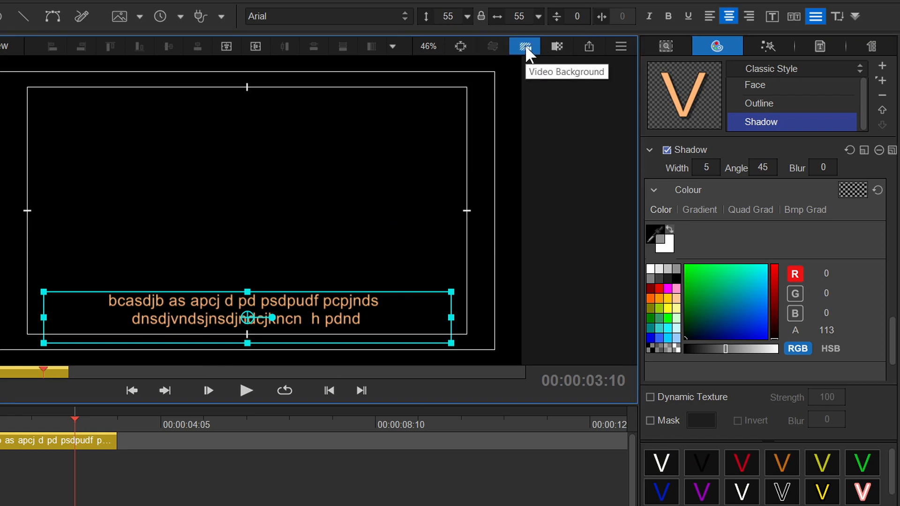
{"action": "left_click", "coordinate": [525, 46]}
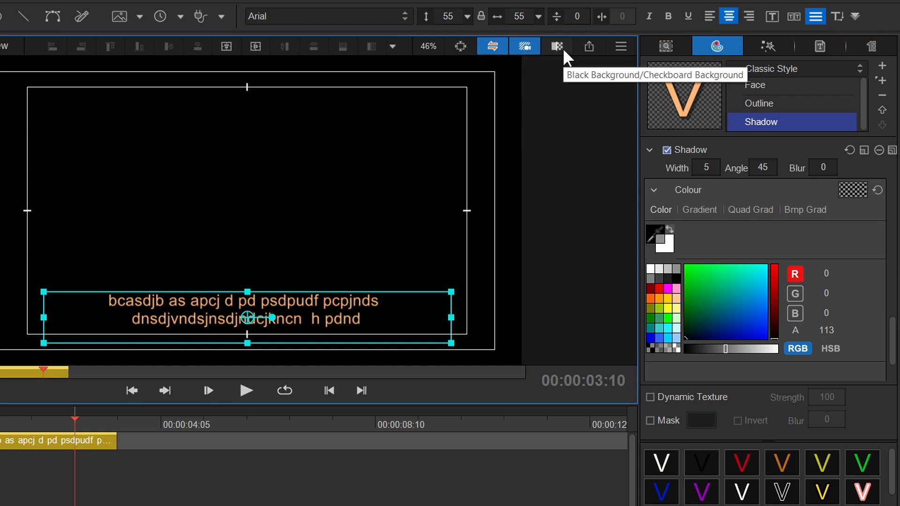
{"action": "left_click", "coordinate": [564, 51]}
{"action": "left_click", "coordinate": [557, 46]}
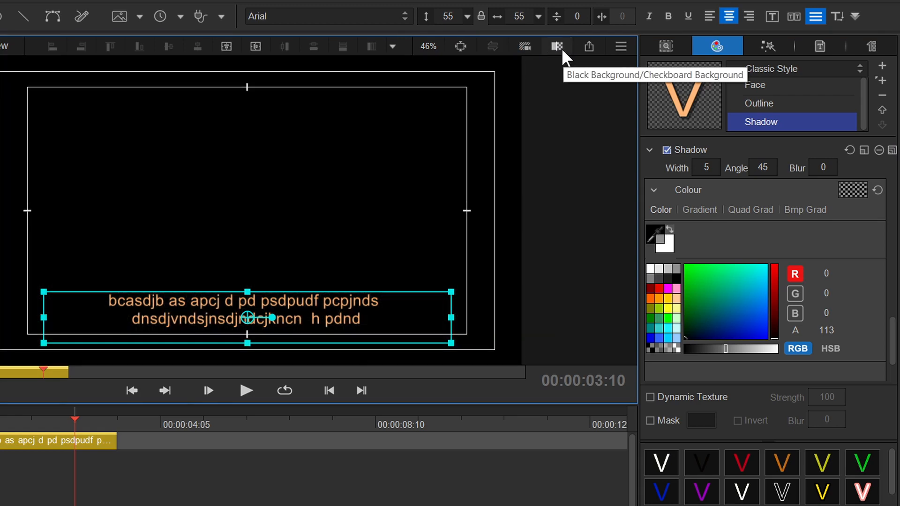
{"action": "left_click", "coordinate": [558, 47]}
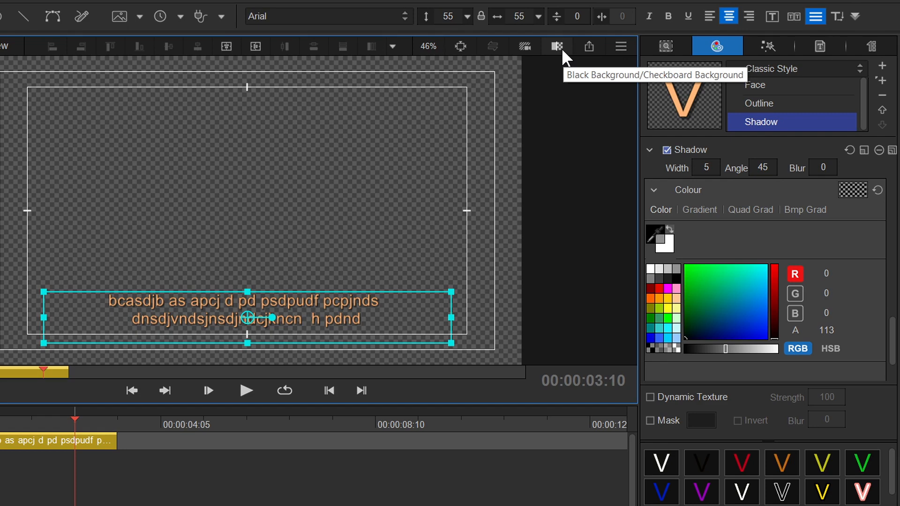
{"action": "left_click", "coordinate": [562, 47]}
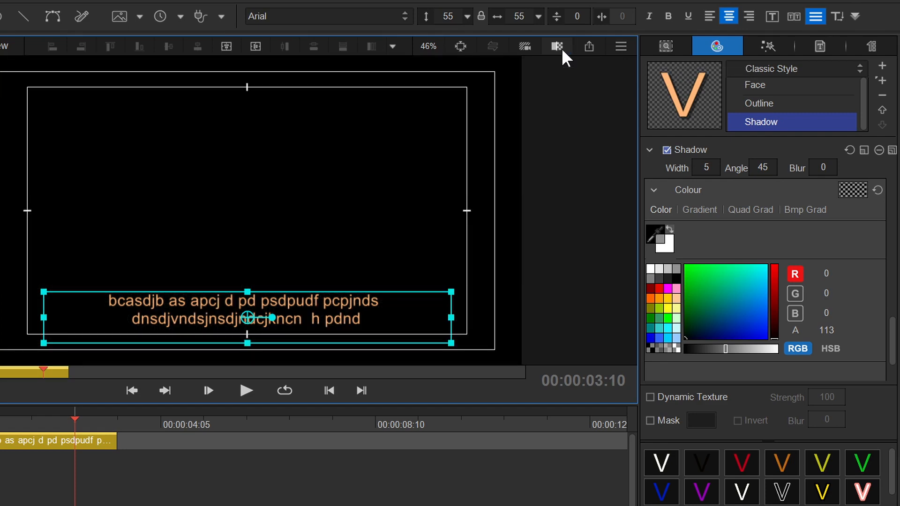
{"action": "left_click", "coordinate": [562, 47]}
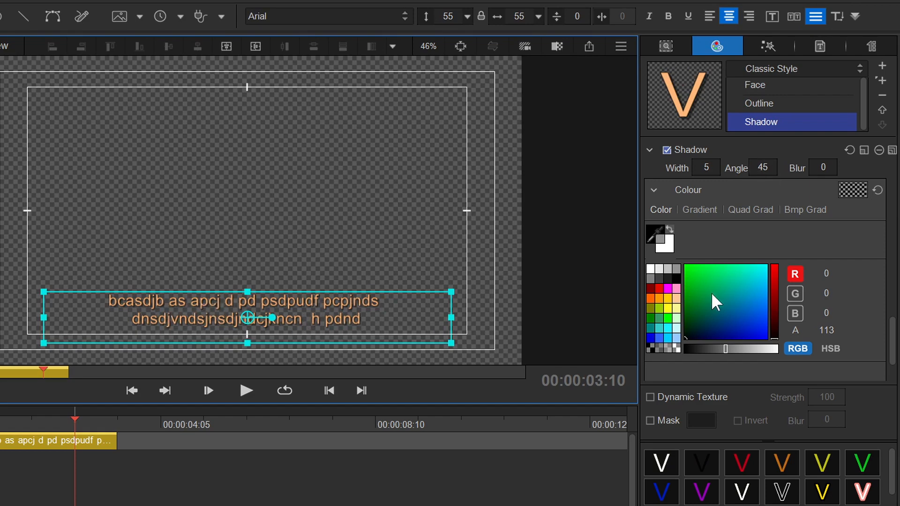
Step: Try a black depth effect with width 8 and angle 61 on the text, and delete it
{"action": "left_click", "coordinate": [883, 69]}
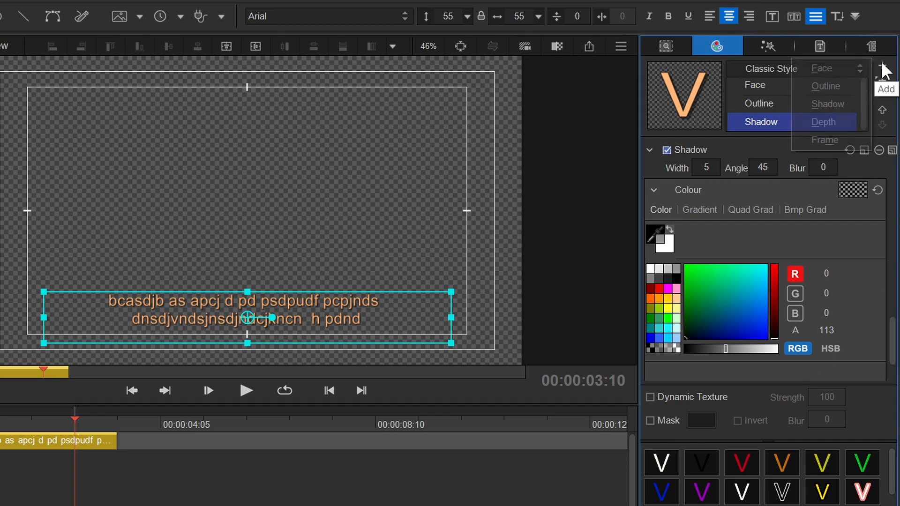
{"action": "left_click", "coordinate": [829, 124]}
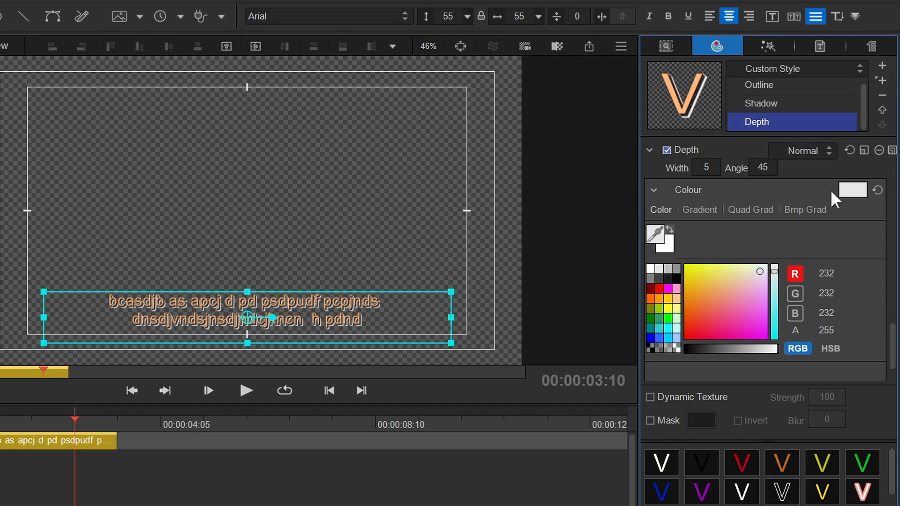
{"action": "left_click_drag", "start_coordinate": [696, 168], "coordinate": [702, 168]}
{"action": "left_click_drag", "start_coordinate": [761, 168], "coordinate": [768, 167]}
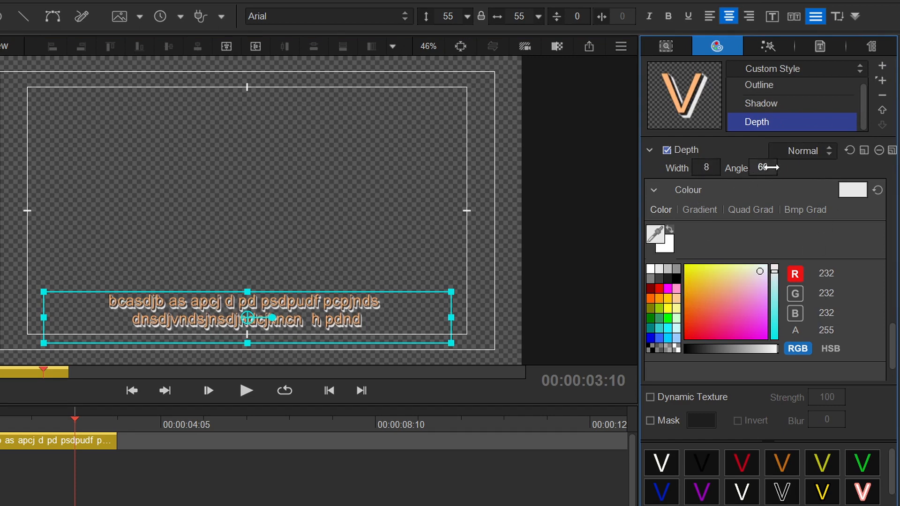
{"action": "left_click", "coordinate": [677, 278]}
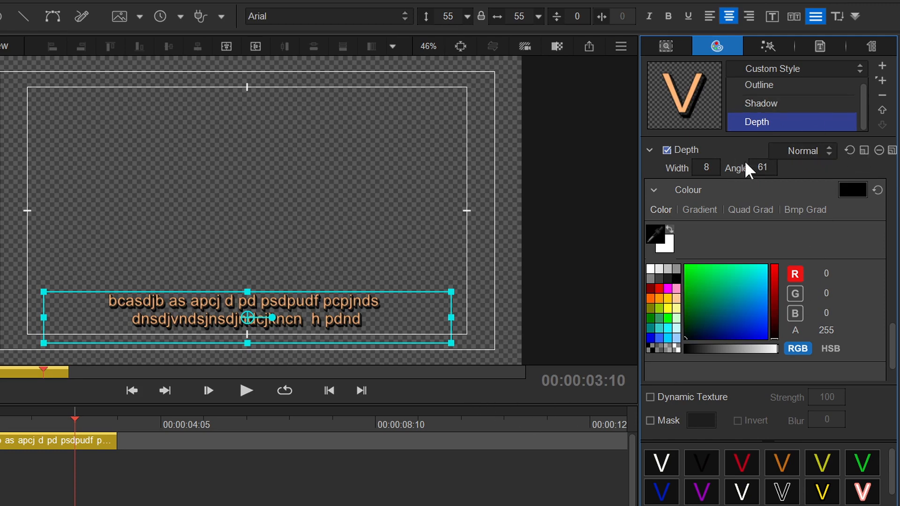
{"action": "left_click", "coordinate": [882, 96]}
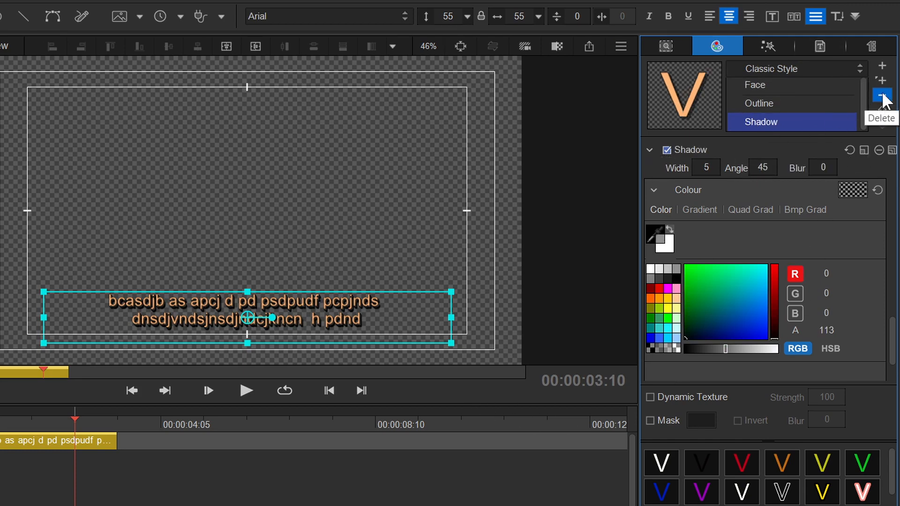
{"action": "left_click", "coordinate": [883, 96]}
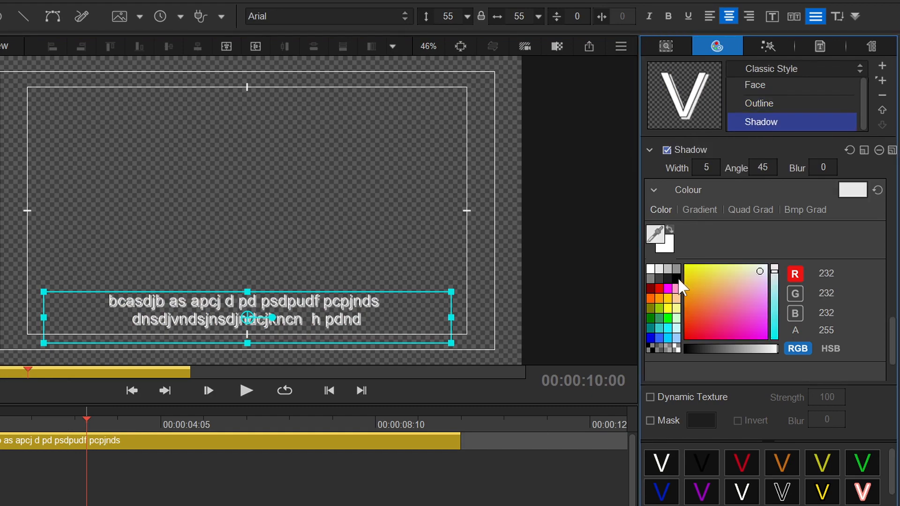
Step: Set the white text's shadow to black with width 7, and add the title to the dvc subtitle library
{"action": "left_click", "coordinate": [677, 280]}
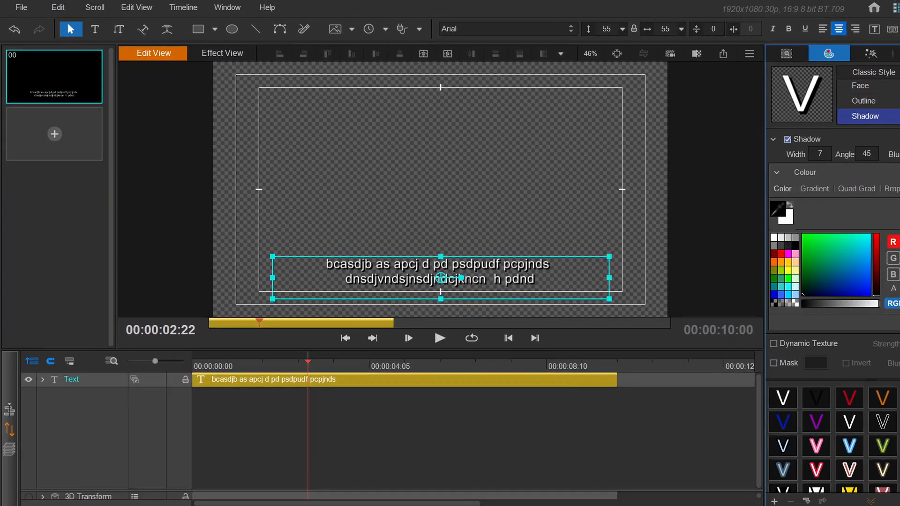
{"action": "left_click", "coordinate": [10, 441]}
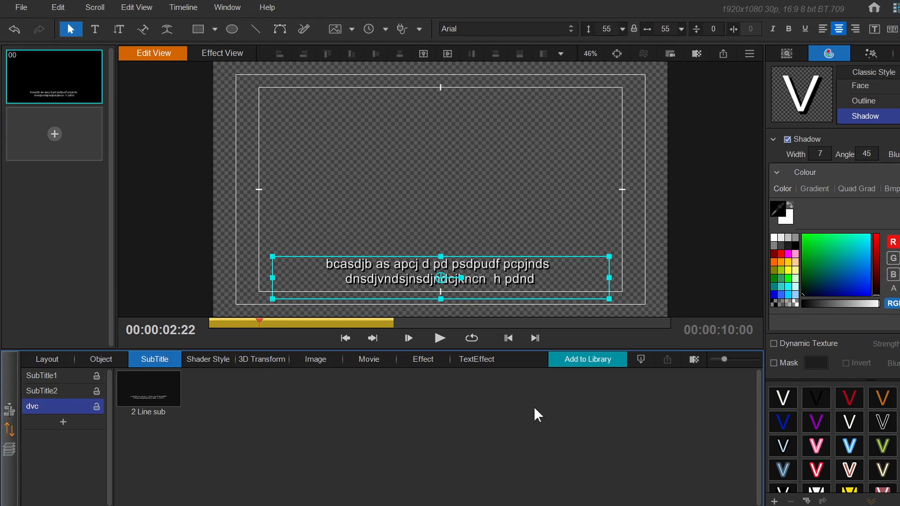
{"action": "left_click", "coordinate": [579, 361]}
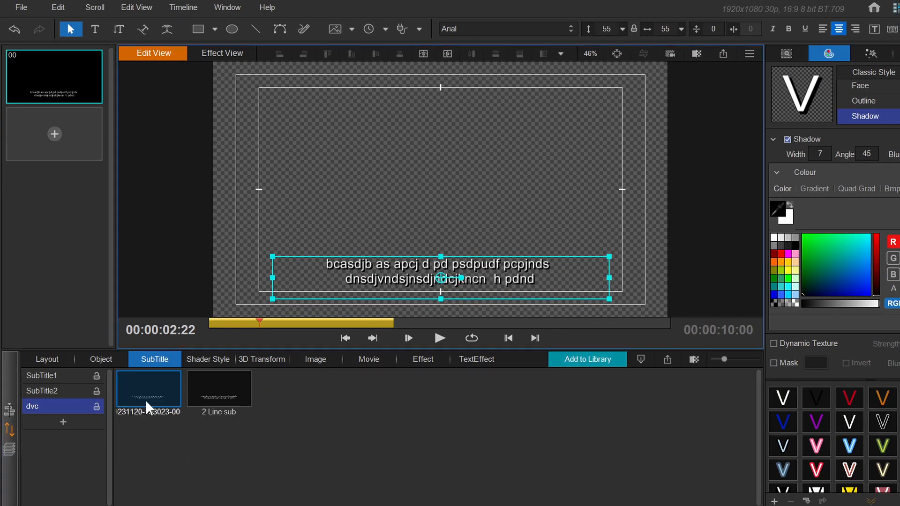
Step: Rename the newly added library style as "Sub with shadow"
{"action": "right_click", "coordinate": [153, 411]}
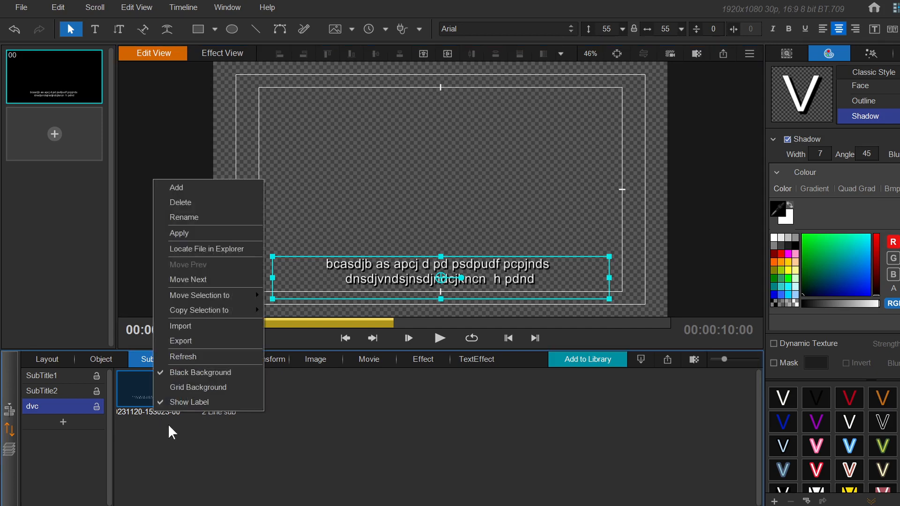
{"action": "left_click", "coordinate": [184, 217]}
{"action": "type", "text": "Sub "}
{"action": "type", "text": "title"}
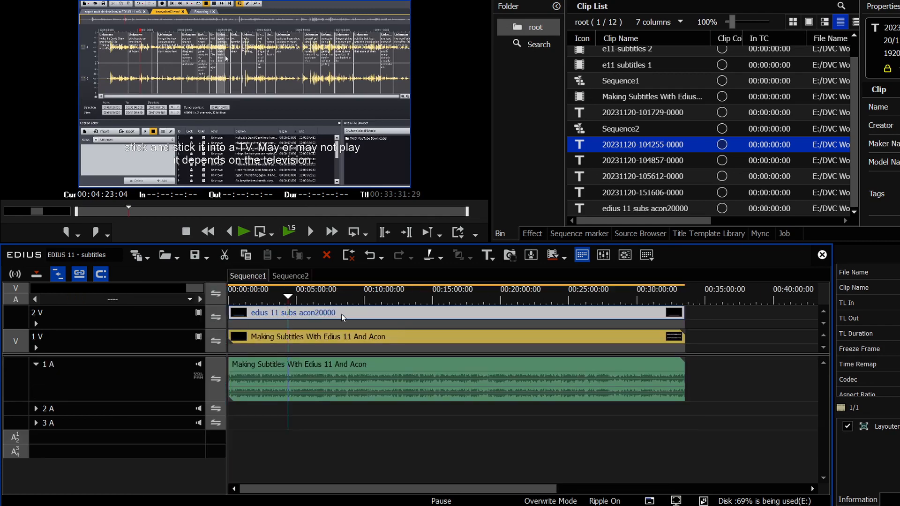
Step: Open the edius 11 subs acon20000 clip for editing and apply the "Sub with shadow" style to all of its subtitles
{"action": "double_click", "coordinate": [344, 318]}
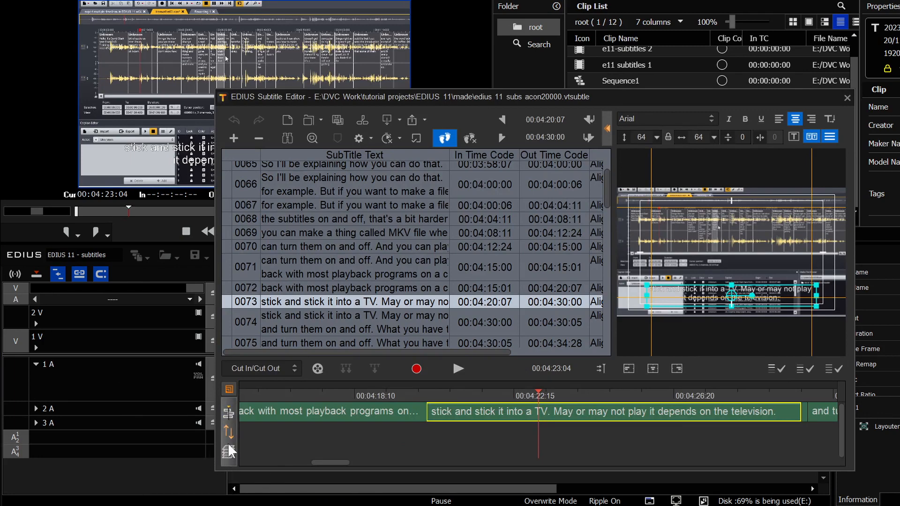
{"action": "left_click", "coordinate": [229, 412]}
{"action": "double_click", "coordinate": [384, 409]}
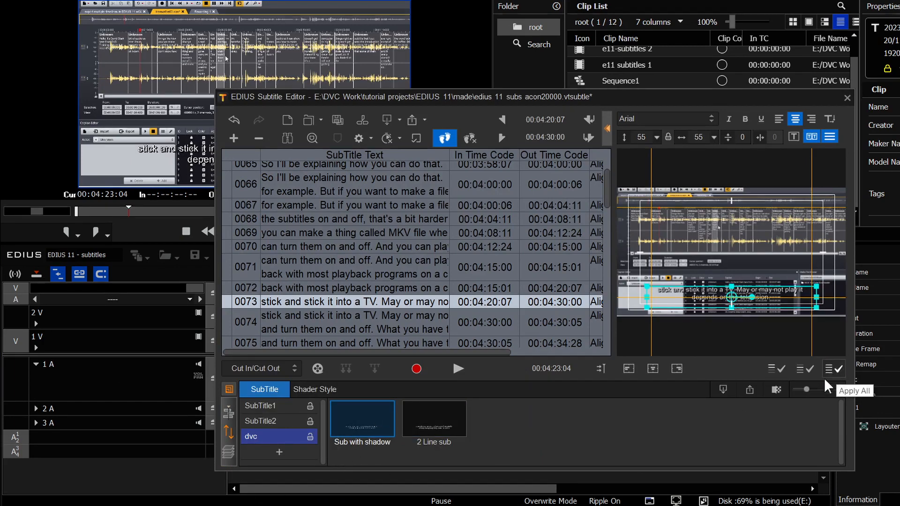
{"action": "left_click", "coordinate": [837, 370]}
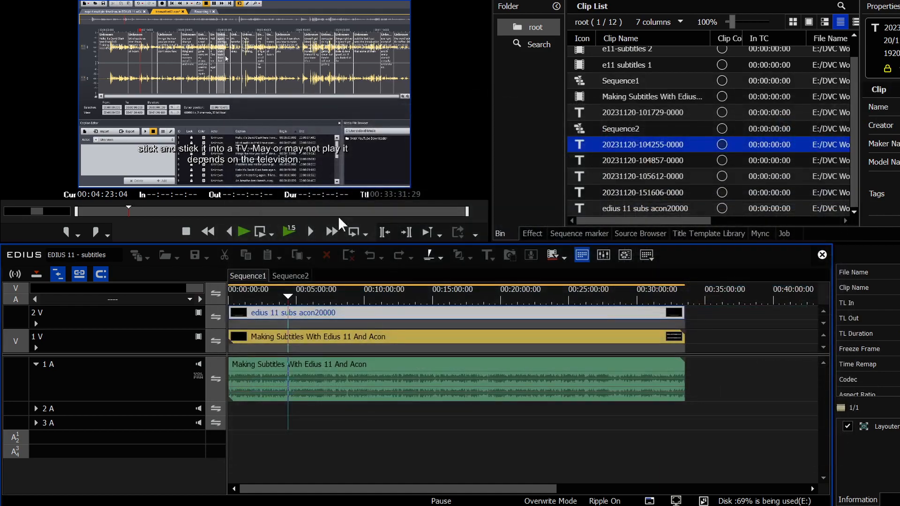
Step: Move through several points of the Sequence1 timeline to check the appearance of the restyled subtitles
{"action": "left_click", "coordinate": [336, 319]}
{"action": "left_click_drag", "start_coordinate": [334, 310], "coordinate": [312, 311]}
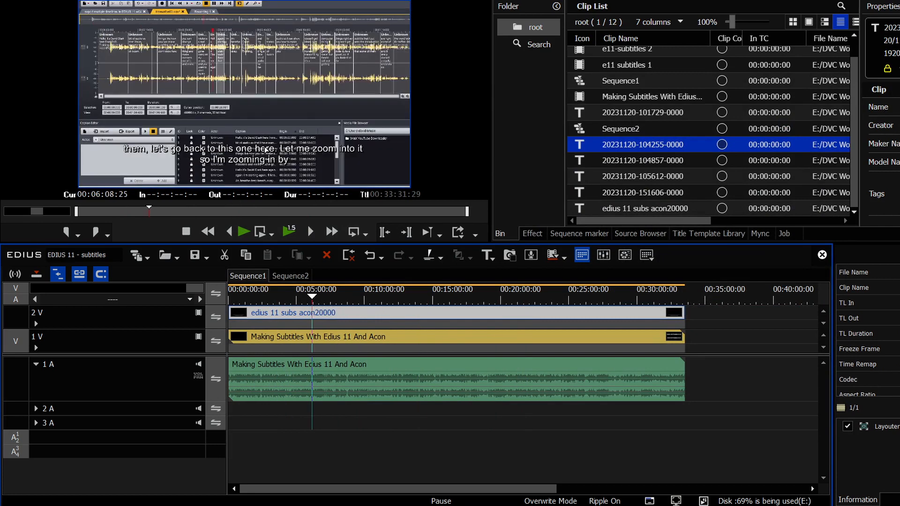
{"action": "left_click_drag", "start_coordinate": [312, 310], "coordinate": [330, 312]}
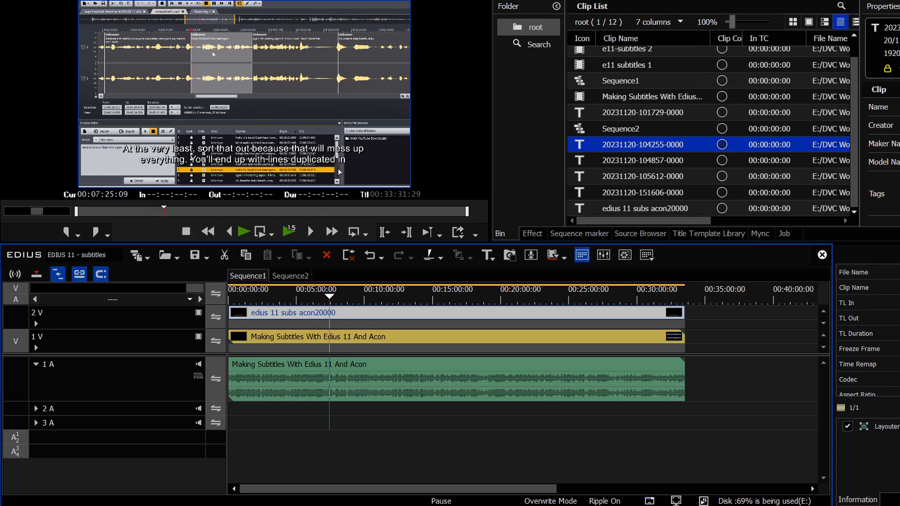
{"action": "left_click", "coordinate": [285, 302]}
{"action": "left_click", "coordinate": [253, 296]}
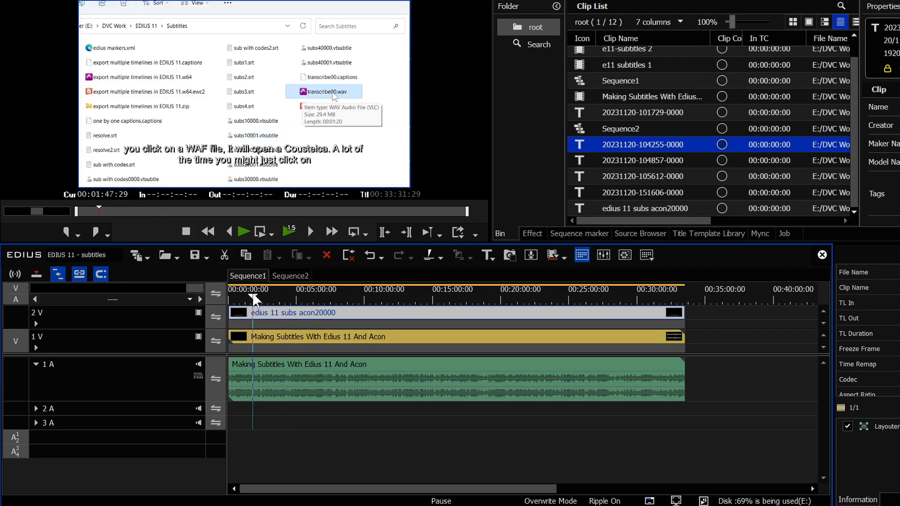
{"action": "left_click", "coordinate": [336, 292]}
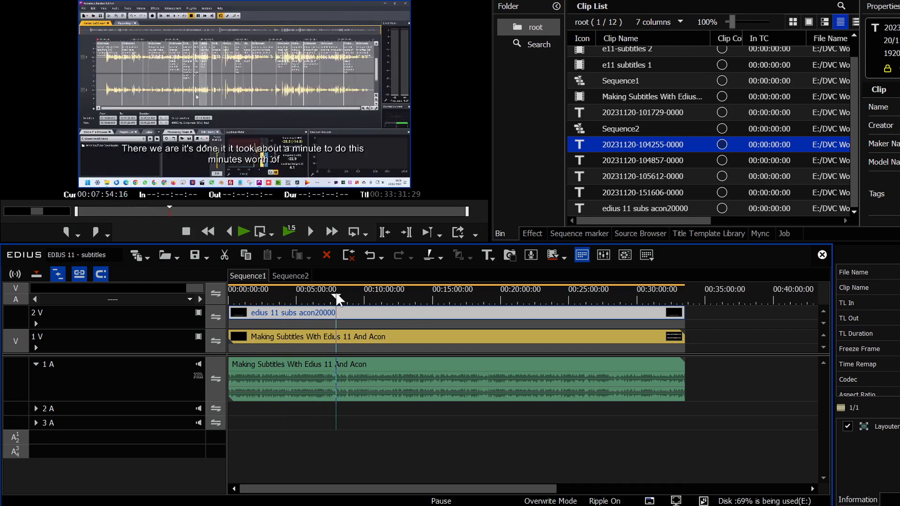
Step: Reopen the subtitle clip for editing and inspect individual lines in the subtitle list, including those mentioning "acorn"
{"action": "double_click", "coordinate": [309, 312]}
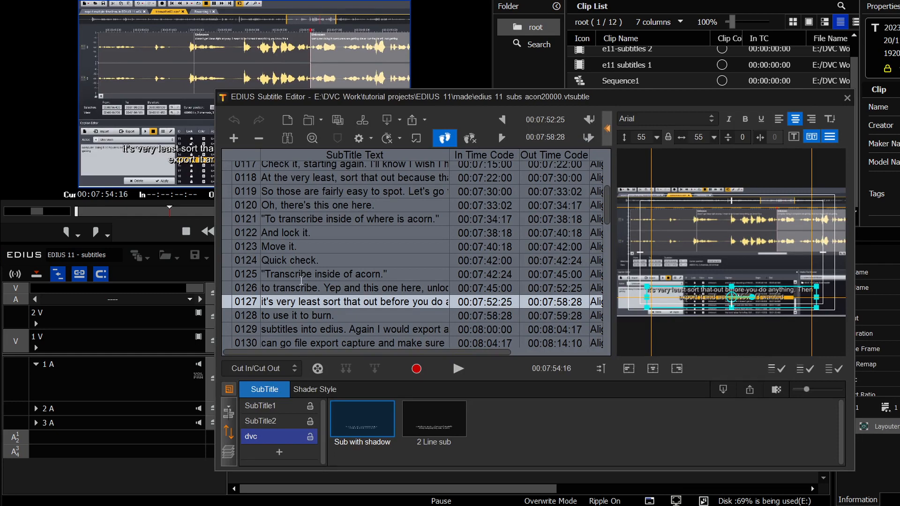
{"action": "double_click", "coordinate": [355, 274]}
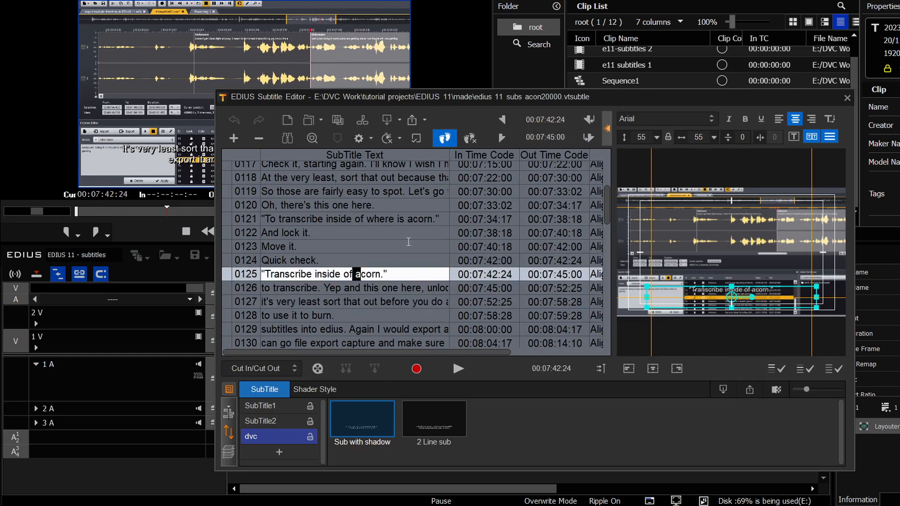
{"action": "left_click", "coordinate": [421, 220]}
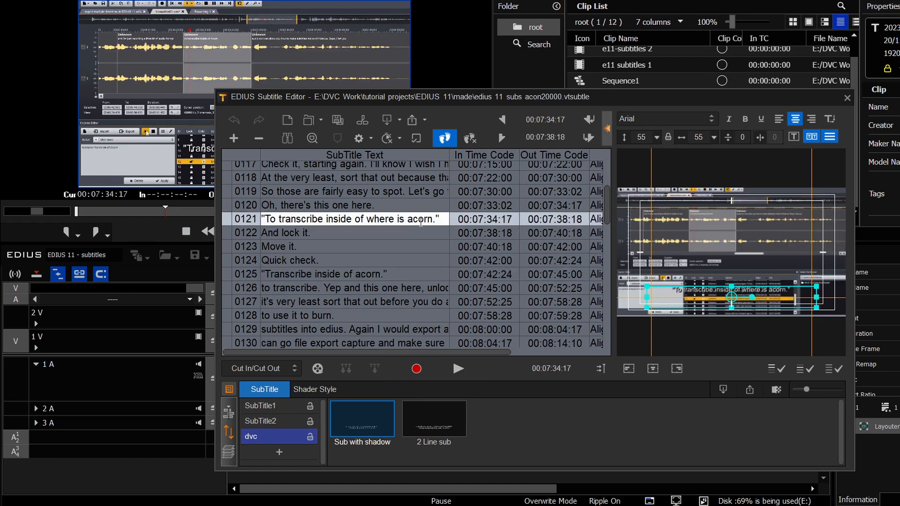
{"action": "left_click_drag", "start_coordinate": [607, 204], "coordinate": [608, 162]}
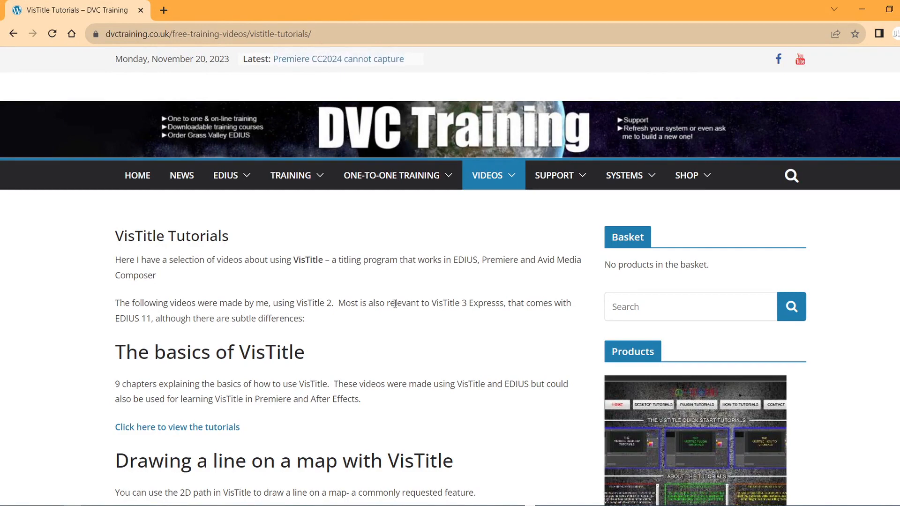
Step: Switch to the web browser and look through the VisTitle Tutorials page on the DVC Training site
{"action": "scroll", "coordinate": [393, 304], "scroll_direction": "down", "scroll_amount": 5}
{"action": "scroll", "coordinate": [379, 223], "scroll_direction": "up", "scroll_amount": 2}
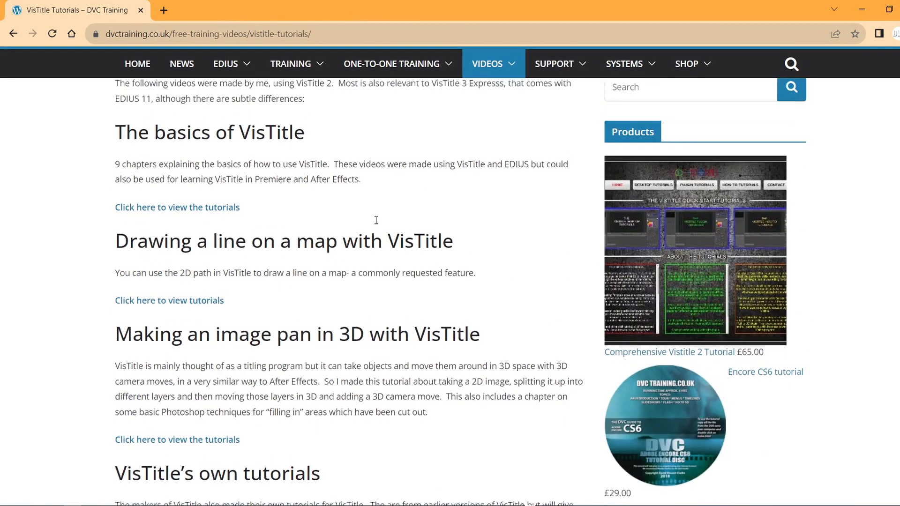
{"action": "scroll", "coordinate": [473, 238], "scroll_direction": "up", "scroll_amount": 4}
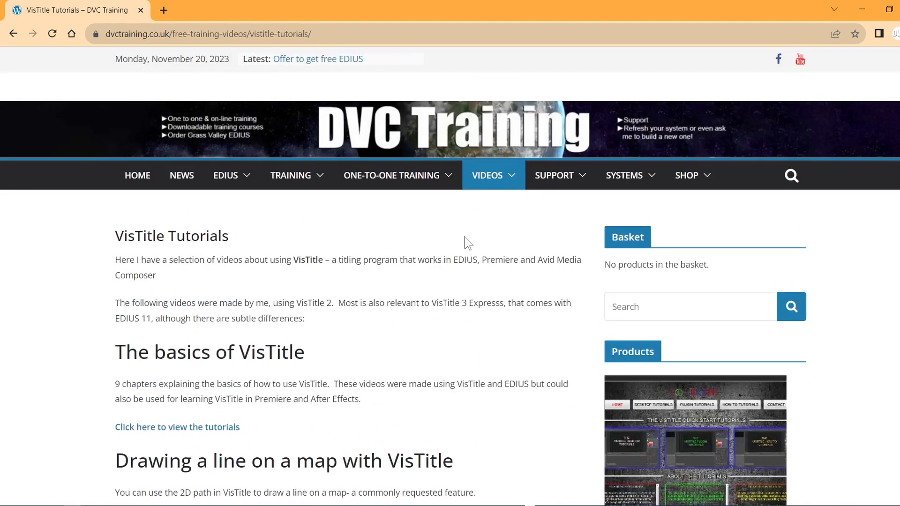
Step: Read through the tutorial topics listed on the VisTitle Tutorials page, down to VisTitle's own tutorials
{"action": "scroll", "coordinate": [439, 263], "scroll_direction": "down", "scroll_amount": 4}
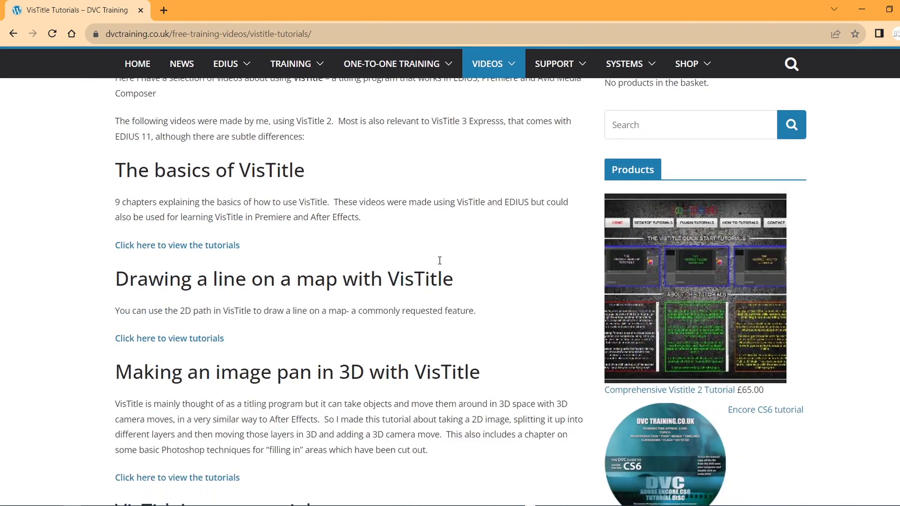
{"action": "scroll", "coordinate": [440, 262], "scroll_direction": "down", "scroll_amount": 1}
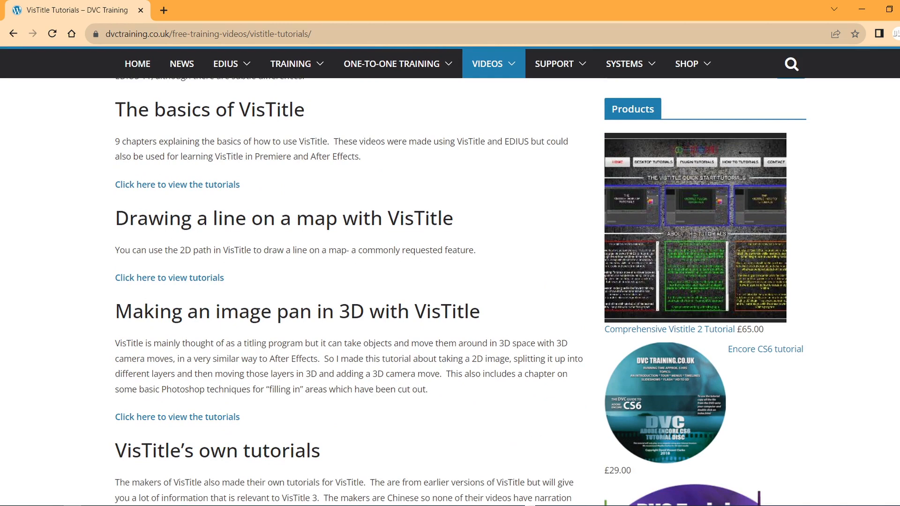
Step: Switch to EDIUS, open the title clip on Sequence2's 2 V track in VisTitle, and inspect its two text layers
{"action": "left_click", "coordinate": [73, 505]}
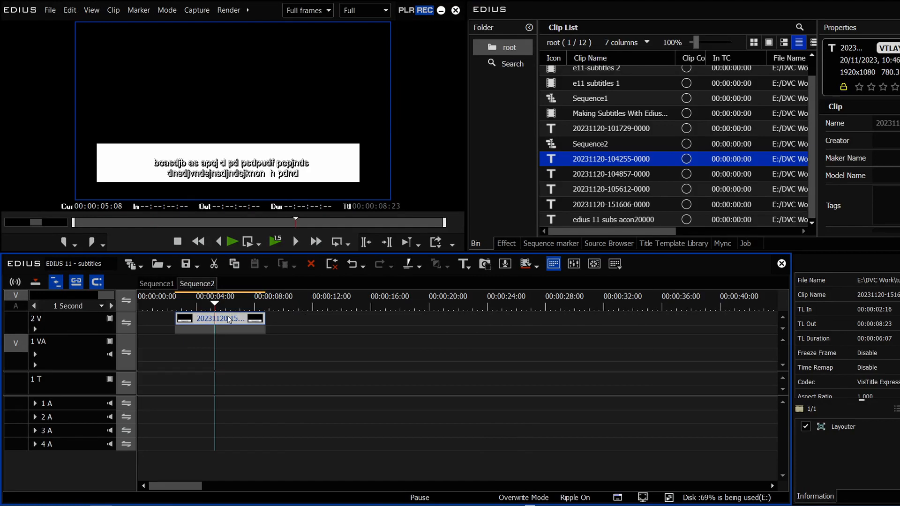
{"action": "double_click", "coordinate": [230, 320]}
{"action": "left_click", "coordinate": [276, 373]}
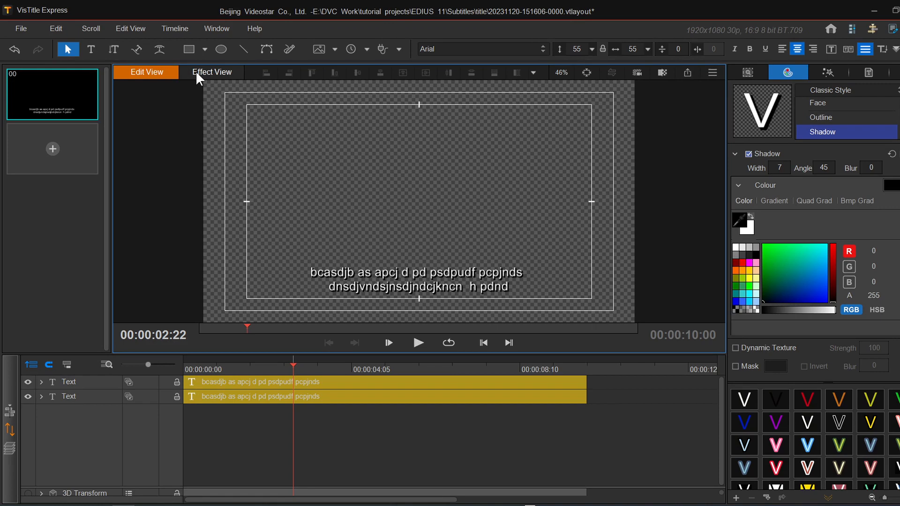
{"action": "left_click", "coordinate": [86, 402]}
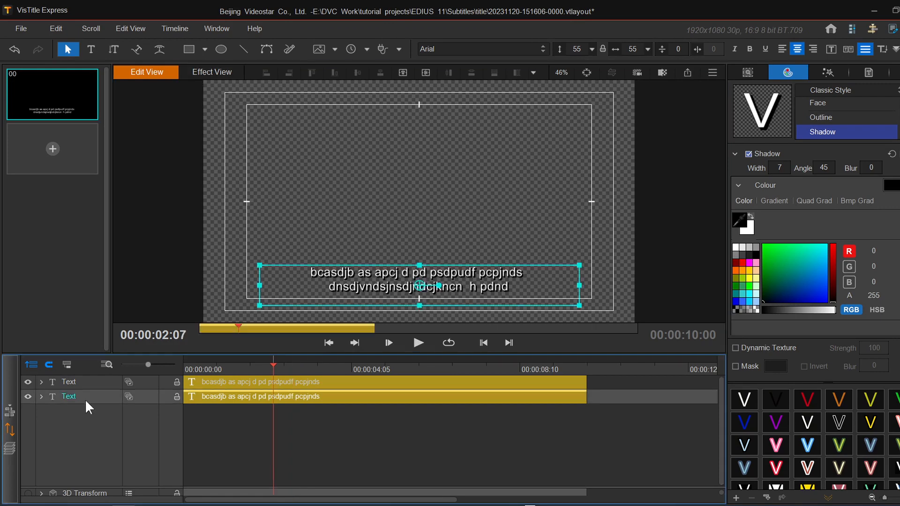
{"action": "left_click", "coordinate": [287, 381]}
{"action": "left_click", "coordinate": [291, 397]}
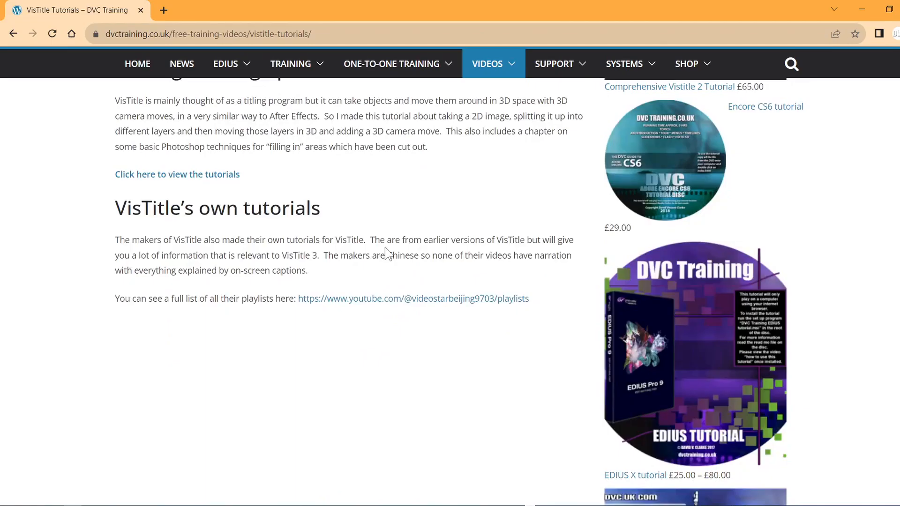
Step: Return to the browser and review the sections on VisTitle basics, drawing a line on a map, and the 3D image pan
{"action": "scroll", "coordinate": [387, 251], "scroll_direction": "up", "scroll_amount": 6}
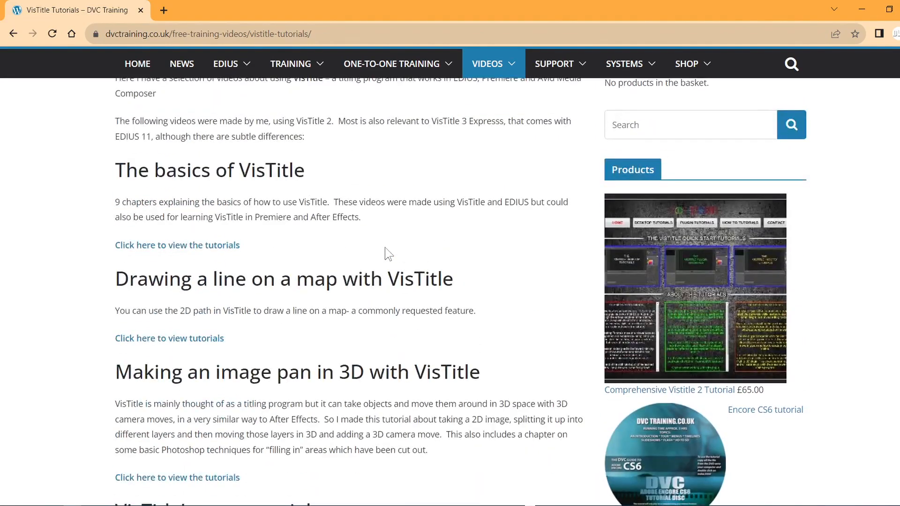
{"action": "scroll", "coordinate": [387, 249], "scroll_direction": "down", "scroll_amount": 2}
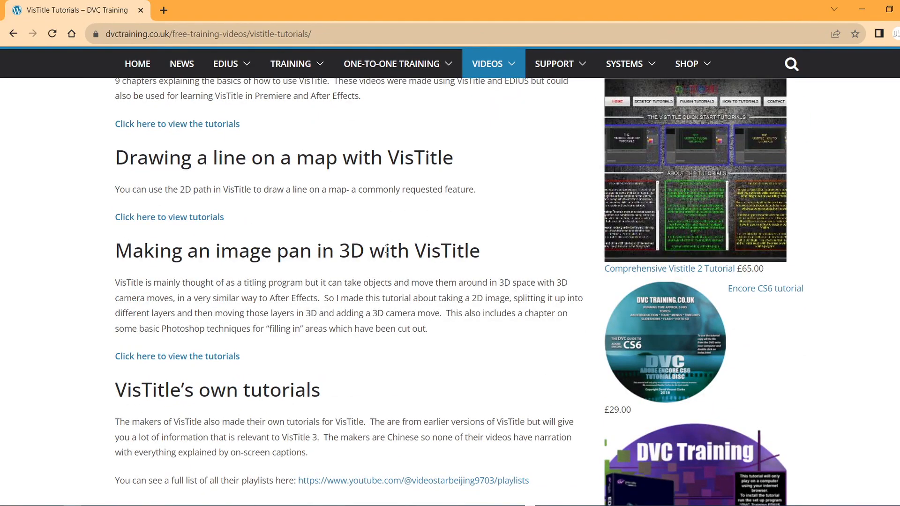
{"action": "scroll", "coordinate": [387, 249], "scroll_direction": "up", "scroll_amount": 1}
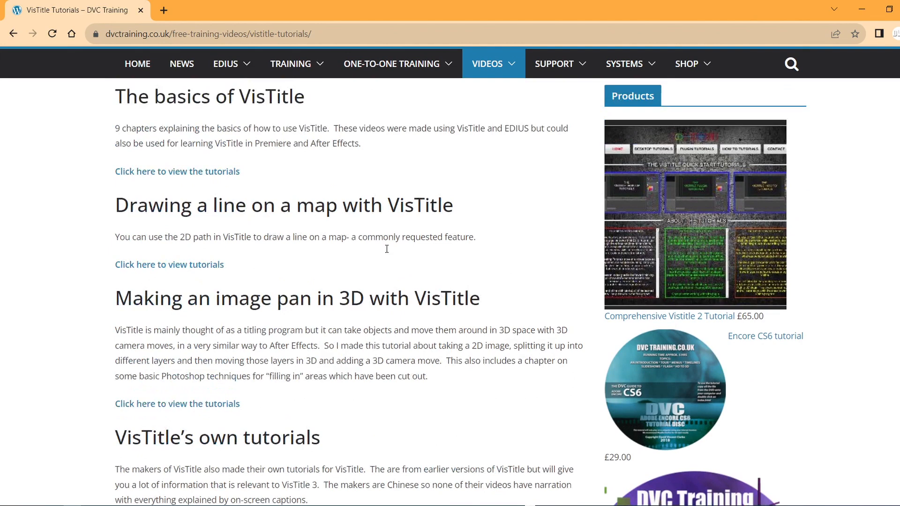
{"action": "scroll", "coordinate": [387, 249], "scroll_direction": "up", "scroll_amount": 2}
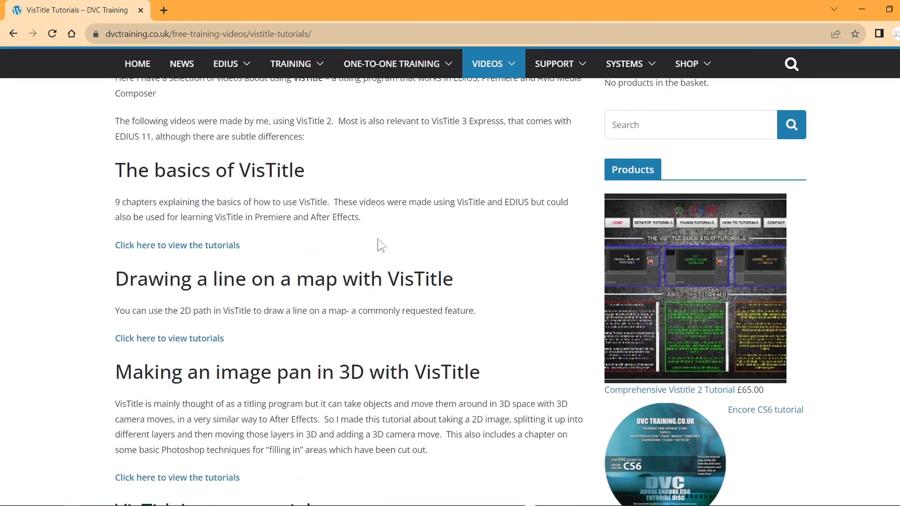
Step: Open the SGDV Vistitle tutorial page from the site's training courses and read its description, contents and sample chapters section
{"action": "left_click", "coordinate": [272, 69]}
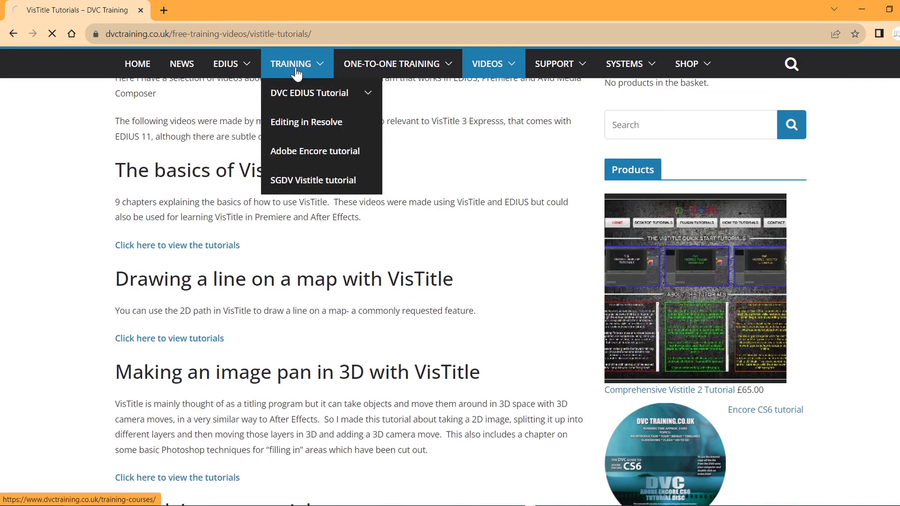
{"action": "left_click", "coordinate": [325, 181]}
{"action": "scroll", "coordinate": [331, 288], "scroll_direction": "down", "scroll_amount": 3}
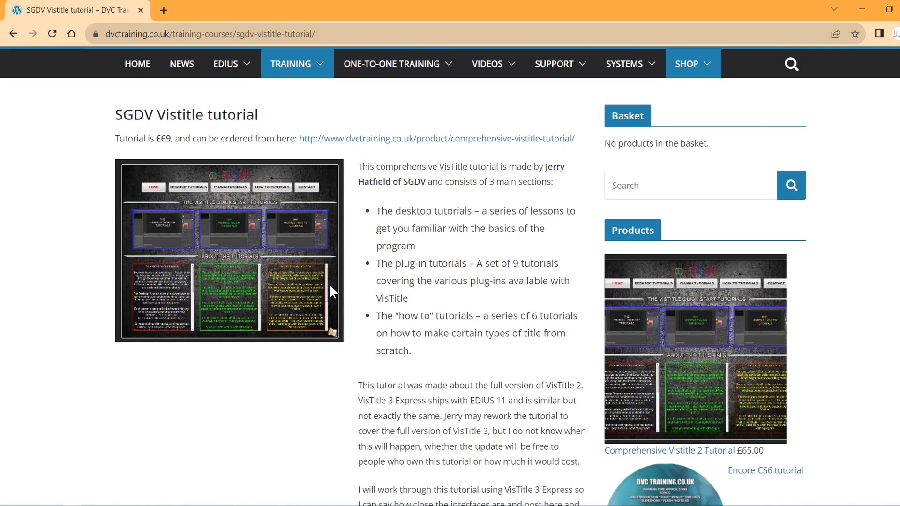
{"action": "scroll", "coordinate": [356, 337], "scroll_direction": "down", "scroll_amount": 6}
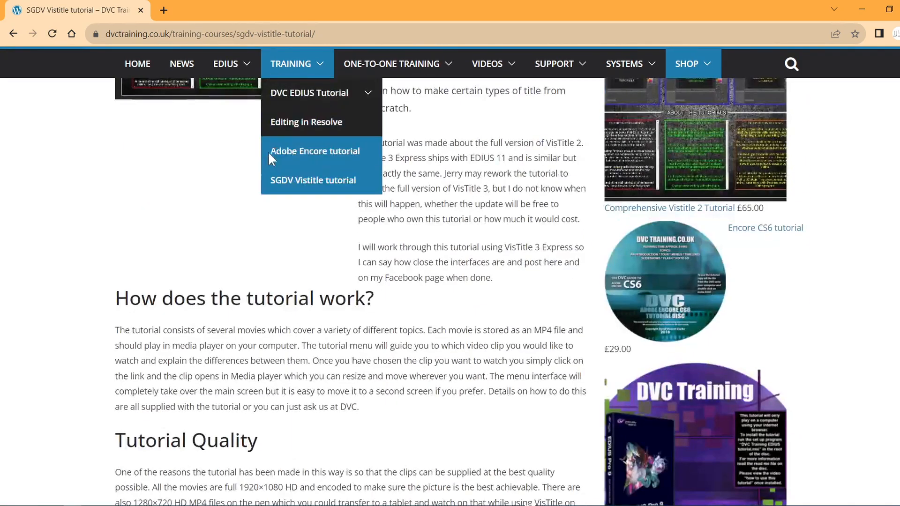
{"action": "scroll", "coordinate": [460, 215], "scroll_direction": "up", "scroll_amount": 4}
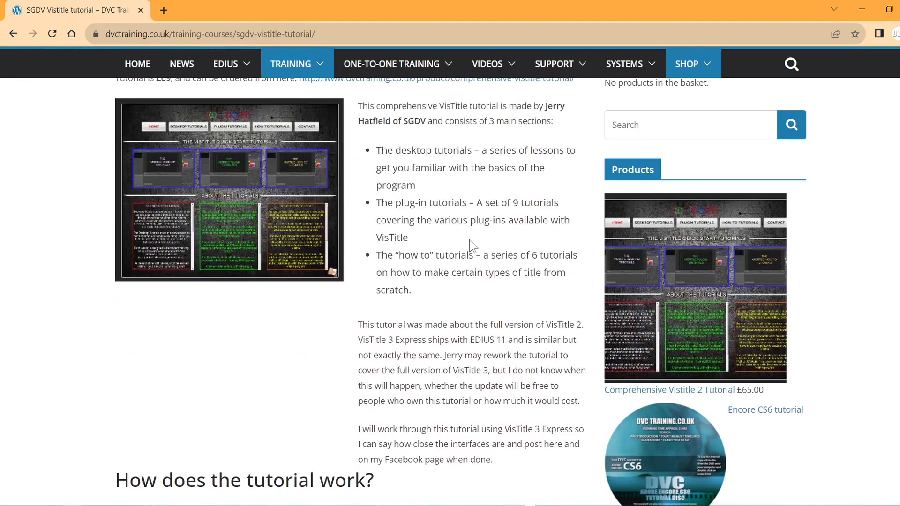
{"action": "scroll", "coordinate": [470, 240], "scroll_direction": "down", "scroll_amount": 15}
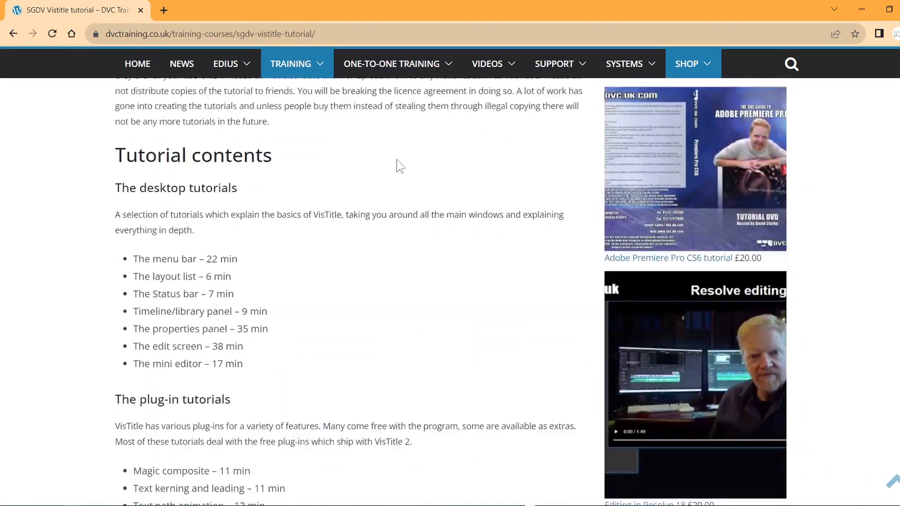
{"action": "scroll", "coordinate": [397, 159], "scroll_direction": "up", "scroll_amount": 7}
{"action": "scroll", "coordinate": [397, 159], "scroll_direction": "down", "scroll_amount": 5}
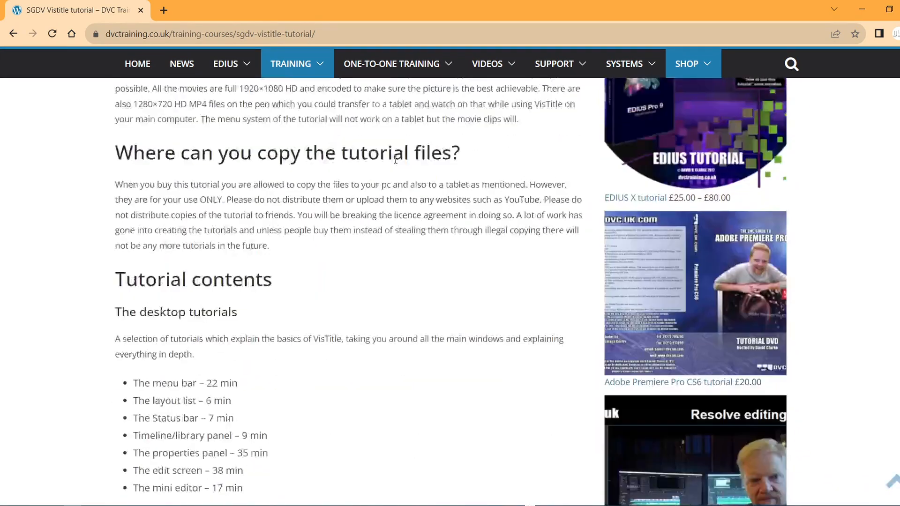
{"action": "scroll", "coordinate": [396, 160], "scroll_direction": "up", "scroll_amount": 5}
{"action": "scroll", "coordinate": [397, 159], "scroll_direction": "down", "scroll_amount": 18}
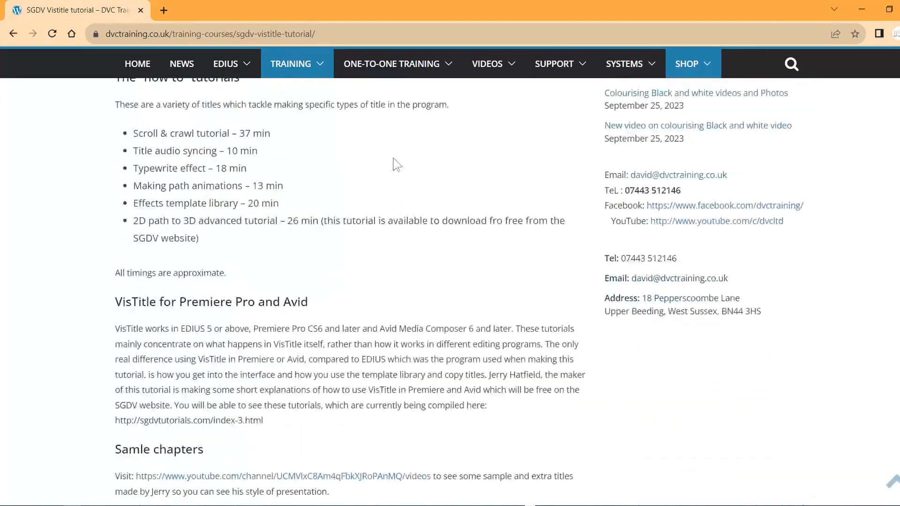
{"action": "scroll", "coordinate": [397, 164], "scroll_direction": "down", "scroll_amount": 3}
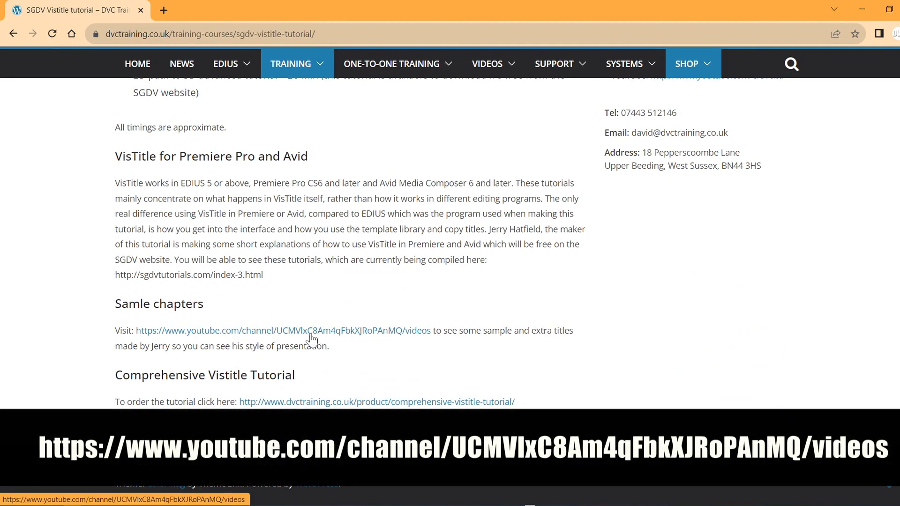
Step: Open the YouTube channel linked under the sample chapters and browse its VisTitle tutorial videos
{"action": "left_click", "coordinate": [309, 332]}
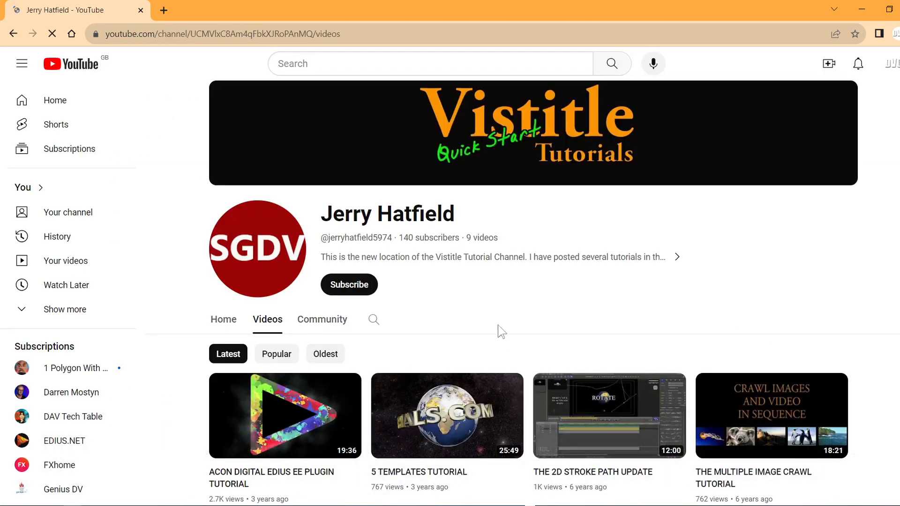
{"action": "scroll", "coordinate": [495, 320], "scroll_direction": "down", "scroll_amount": 3}
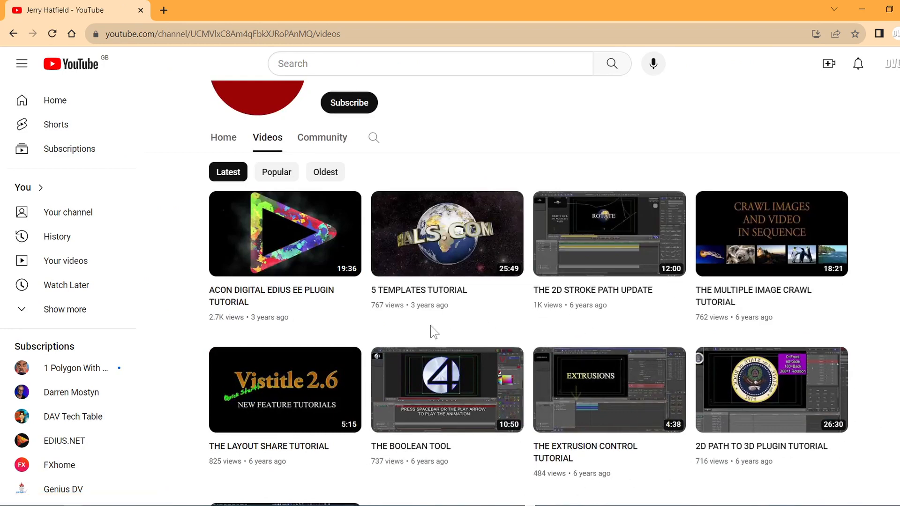
{"action": "scroll", "coordinate": [438, 329], "scroll_direction": "down", "scroll_amount": 2}
{"action": "scroll", "coordinate": [449, 404], "scroll_direction": "up", "scroll_amount": 1}
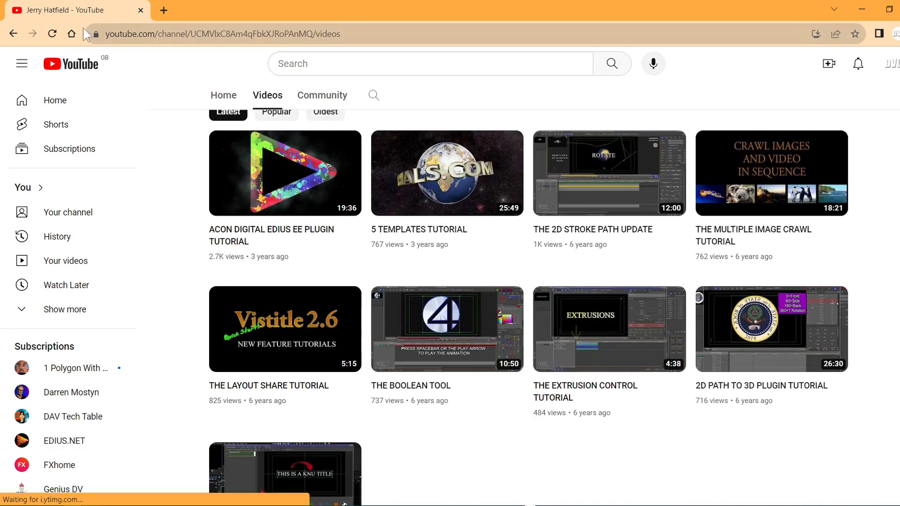
Step: Go back to the DVC Training site, reopen its VisTitle Tutorials page, and follow the link to the VisTitle makers' YouTube playlists
{"action": "left_click", "coordinate": [14, 37]}
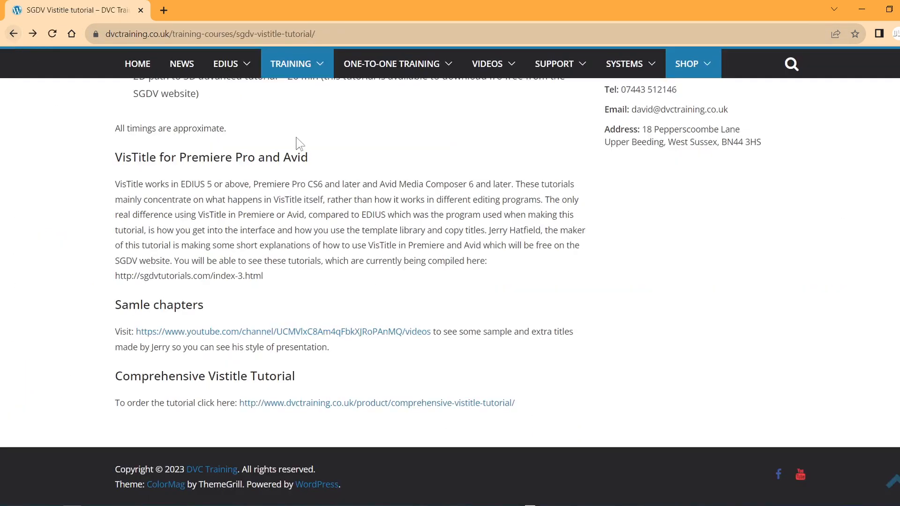
{"action": "mouse_move", "coordinate": [494, 76]}
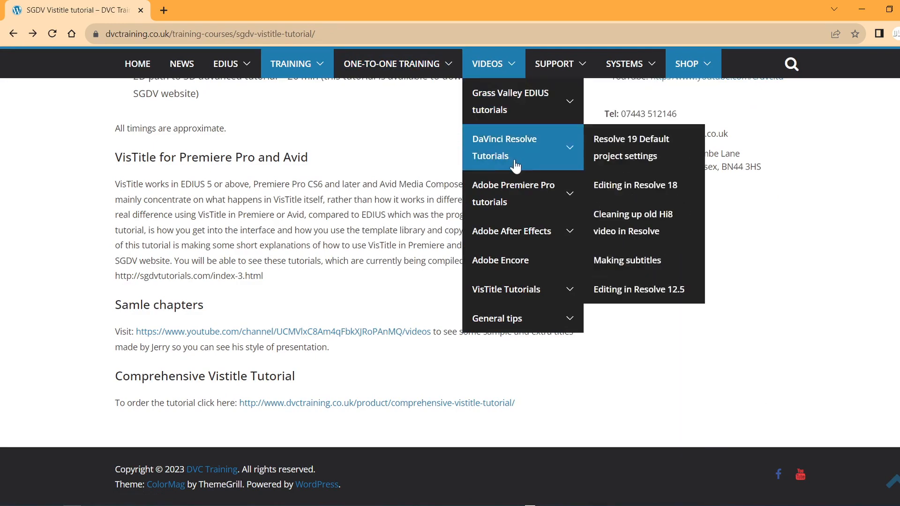
{"action": "left_click", "coordinate": [532, 302]}
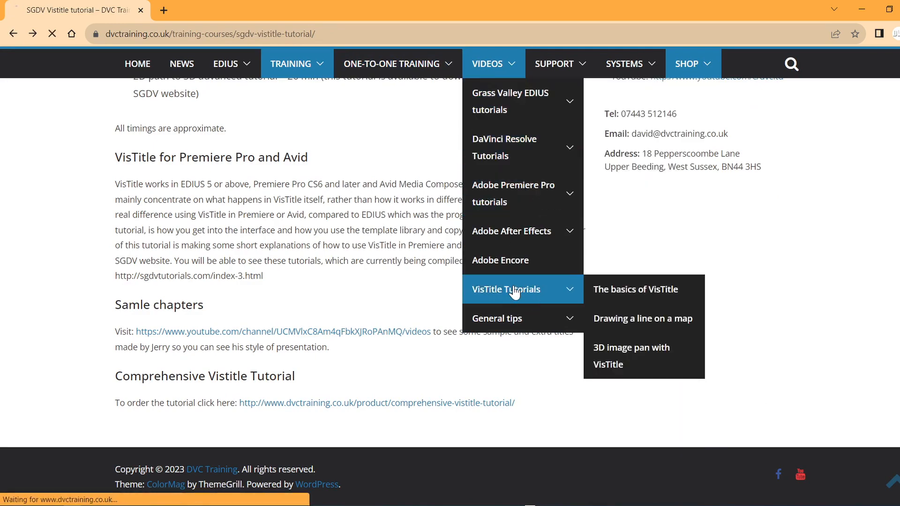
{"action": "scroll", "coordinate": [513, 295], "scroll_direction": "down", "scroll_amount": 9}
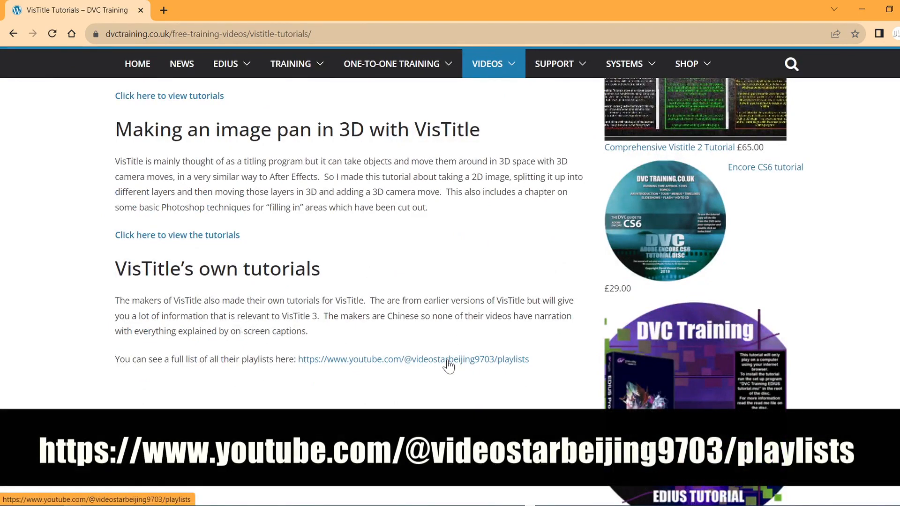
{"action": "left_click", "coordinate": [448, 362]}
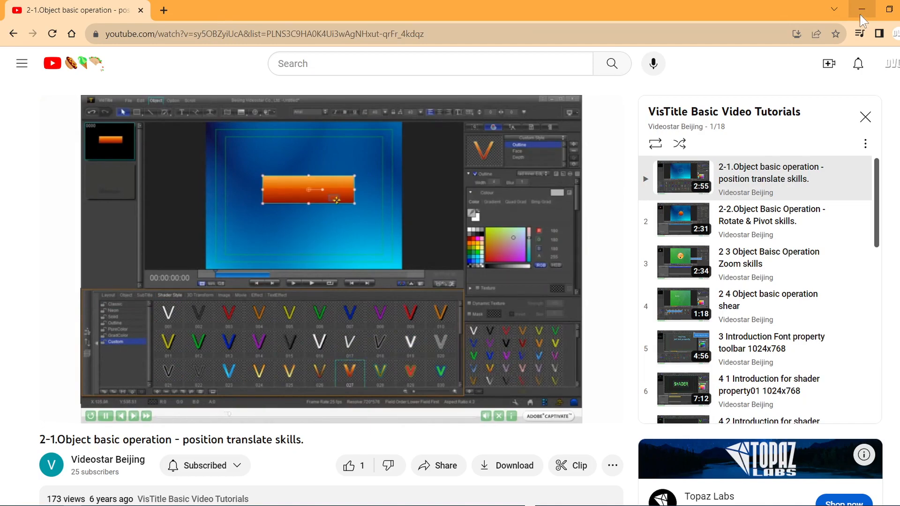
Step: Minimize the browser to return to EDIUS and move the Sequence1 playhead to about 00:11:10 to view the subtitle there
{"action": "left_click", "coordinate": [861, 11]}
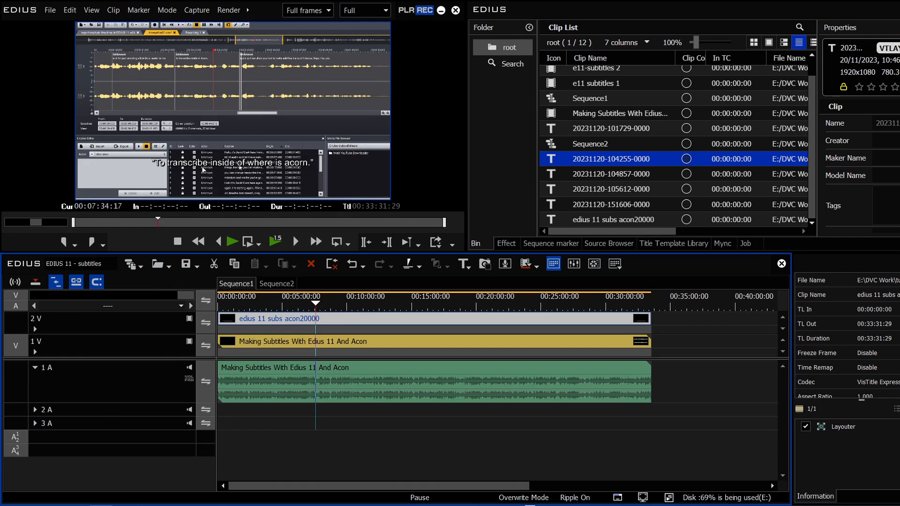
{"action": "left_click", "coordinate": [362, 304]}
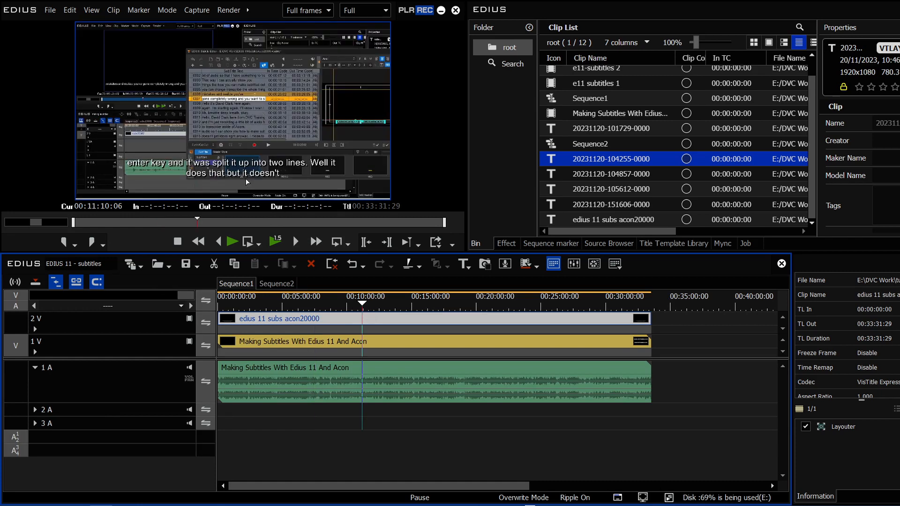